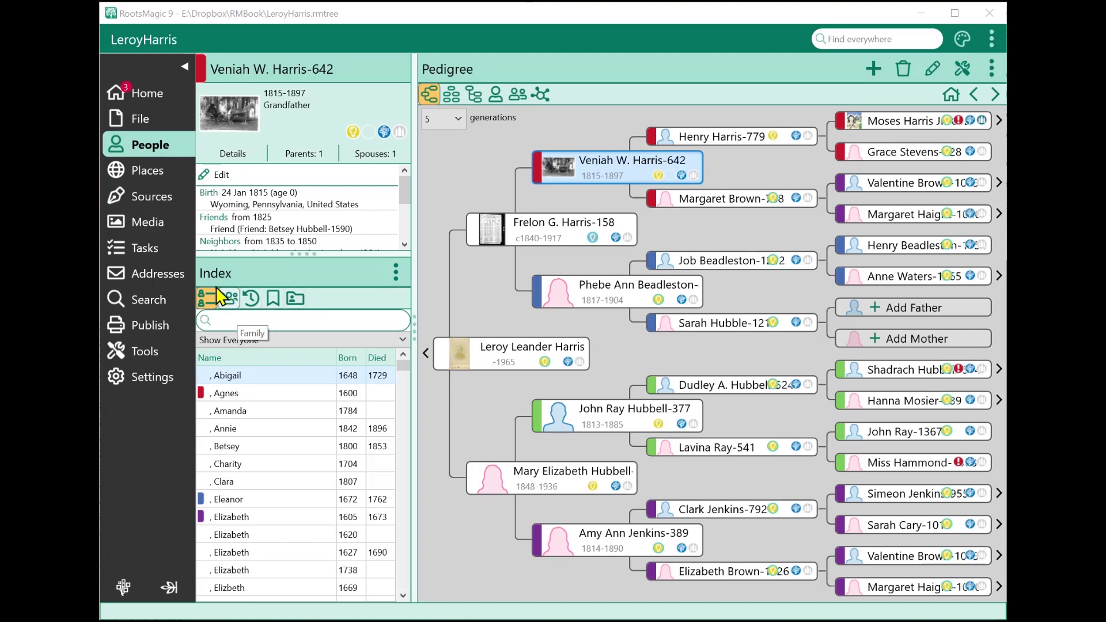
- Leave the pedigree chart for the Tasks page listing all research tasks
click(129, 246)
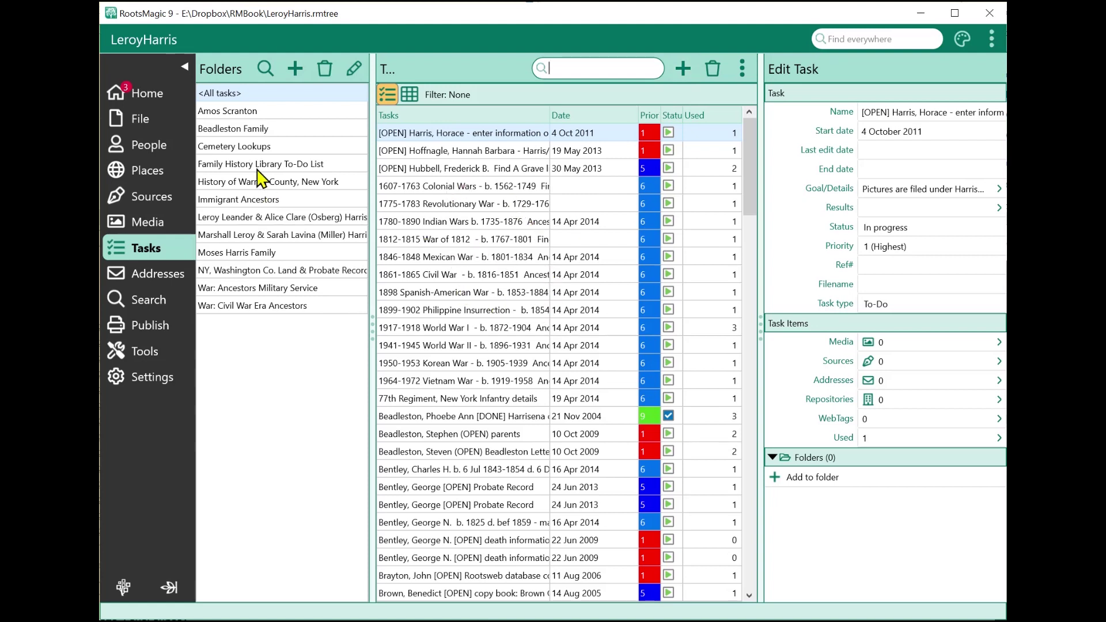
- Select the 1846-1848 Mexican War task and show the task list's More Options menu
click(473, 257)
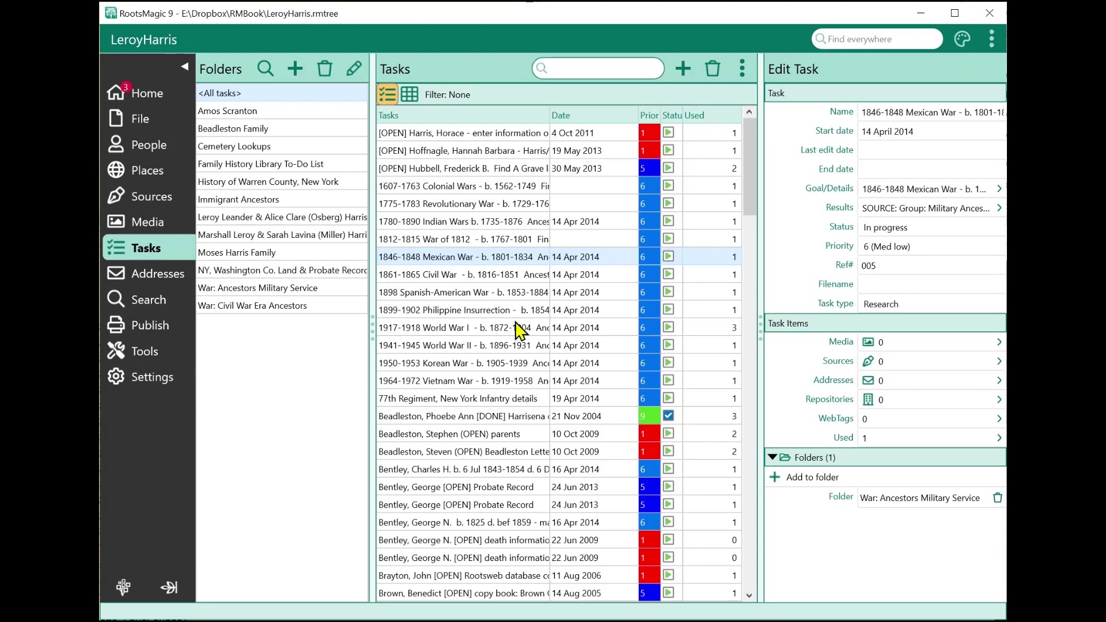
click(741, 68)
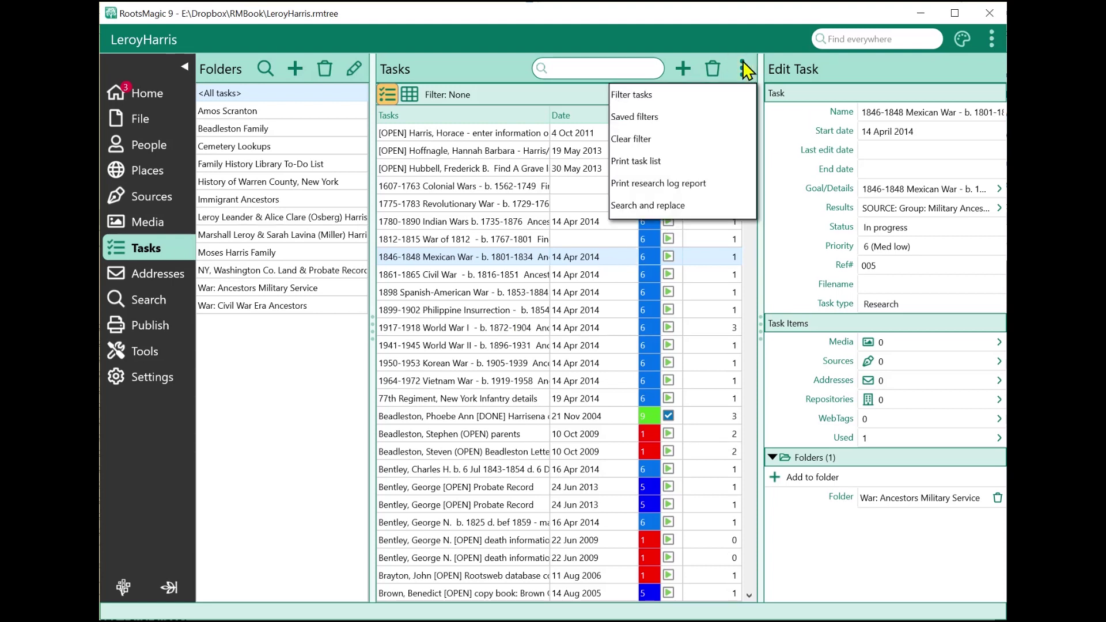
- Open Filter Tasks, move it left, and set Start date to 'Only show tasks with a start date of:'
click(653, 96)
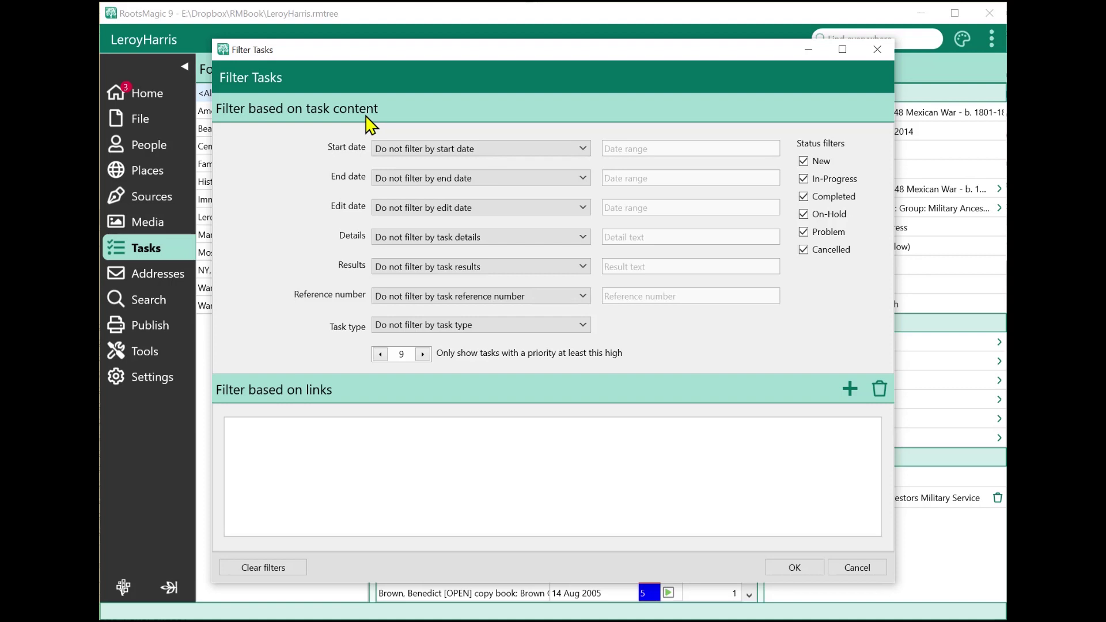
drag(441, 54, 332, 58)
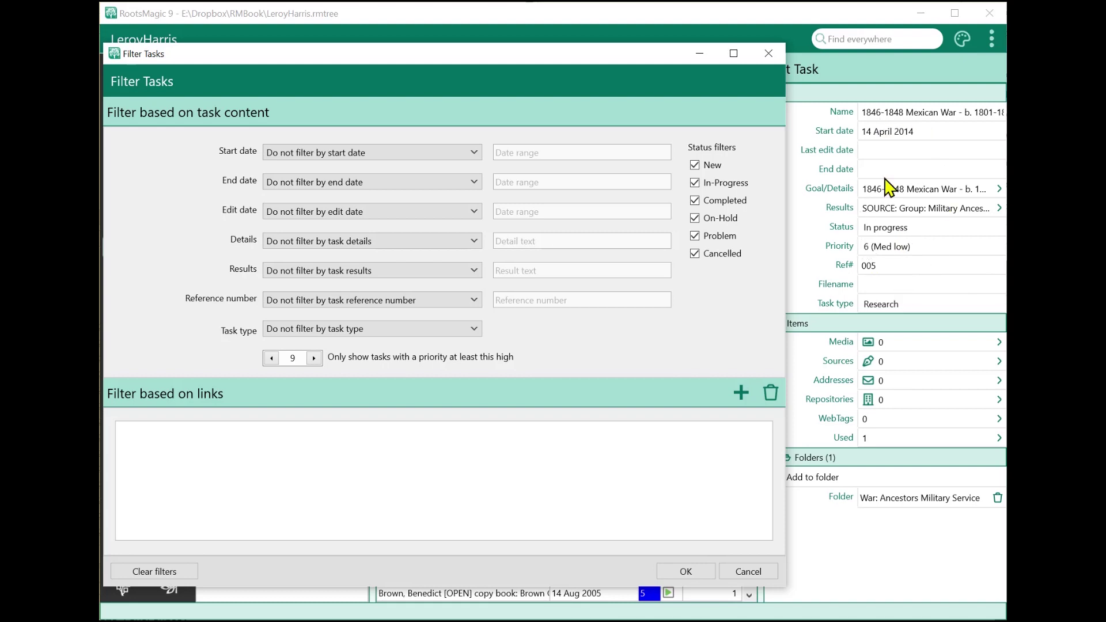
click(312, 161)
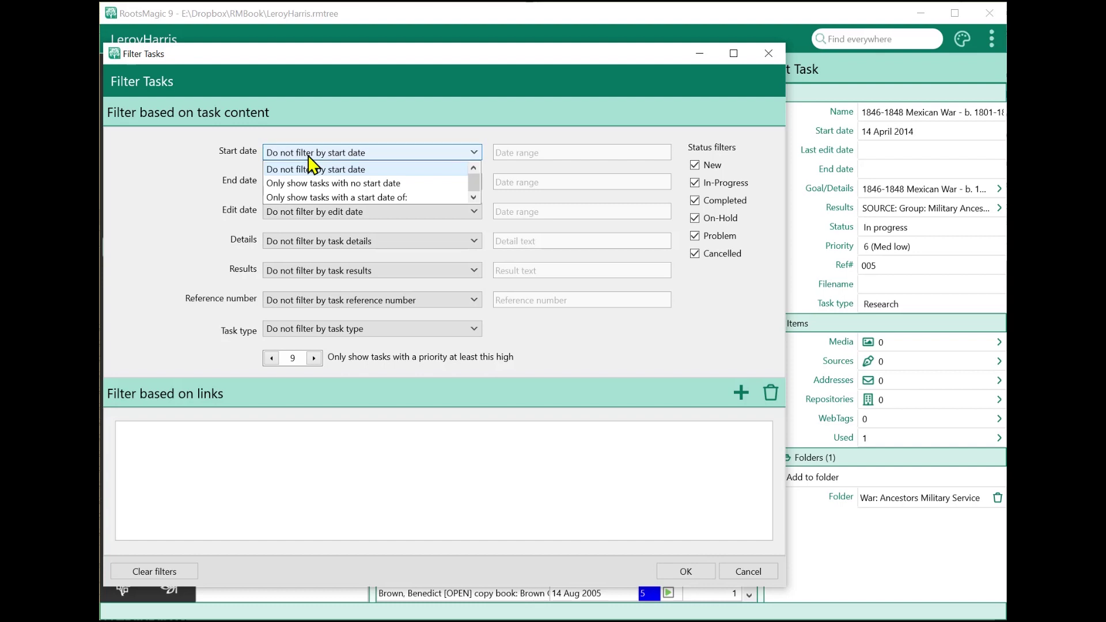
click(308, 154)
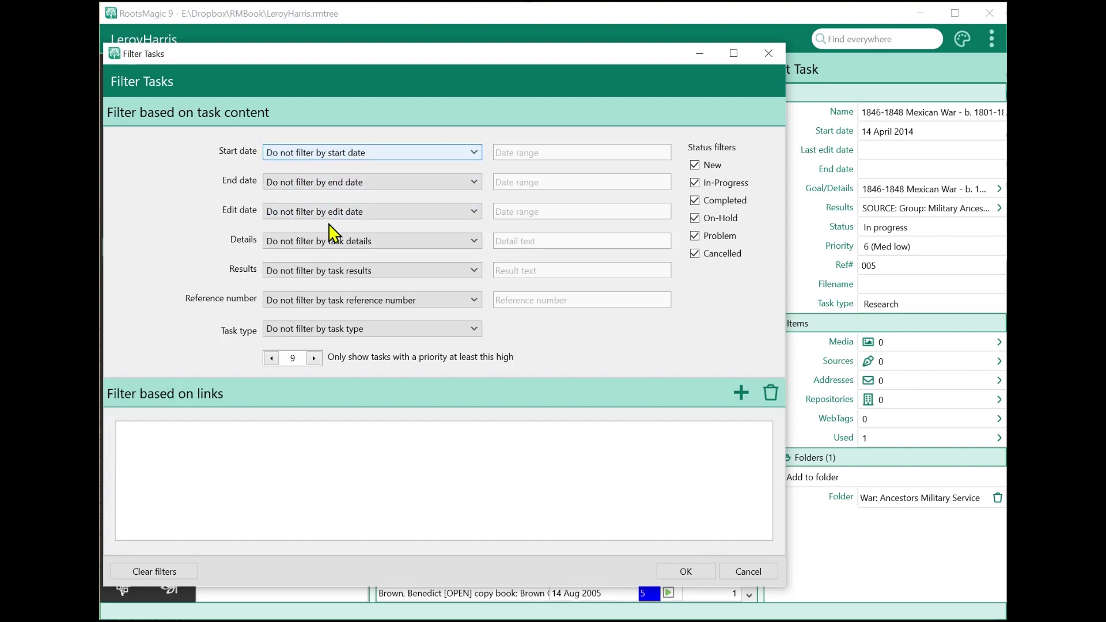
click(326, 154)
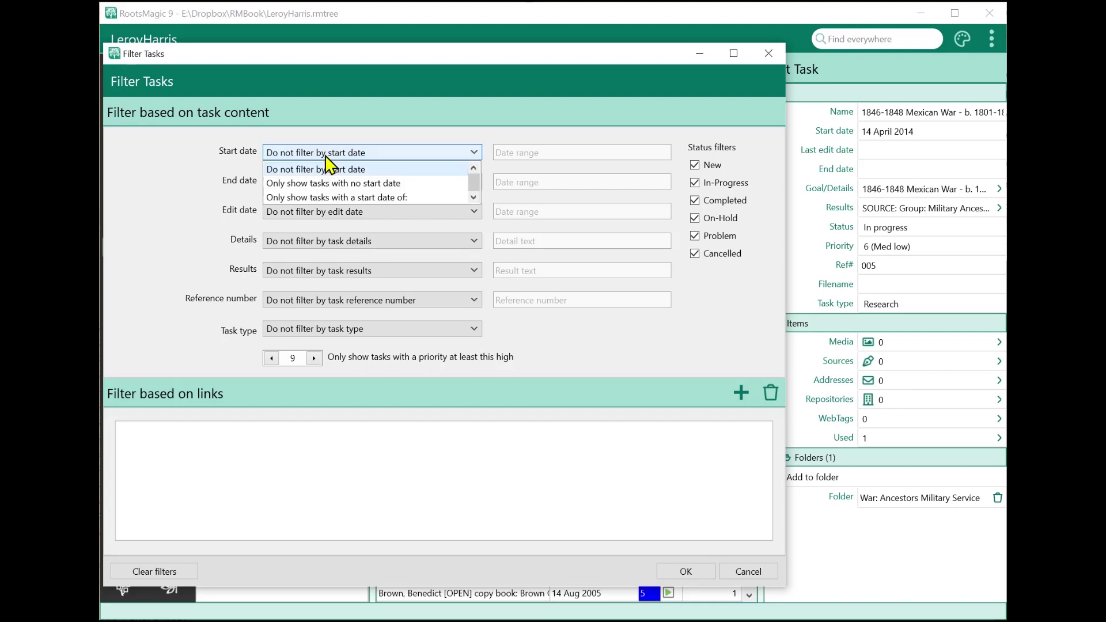
click(335, 196)
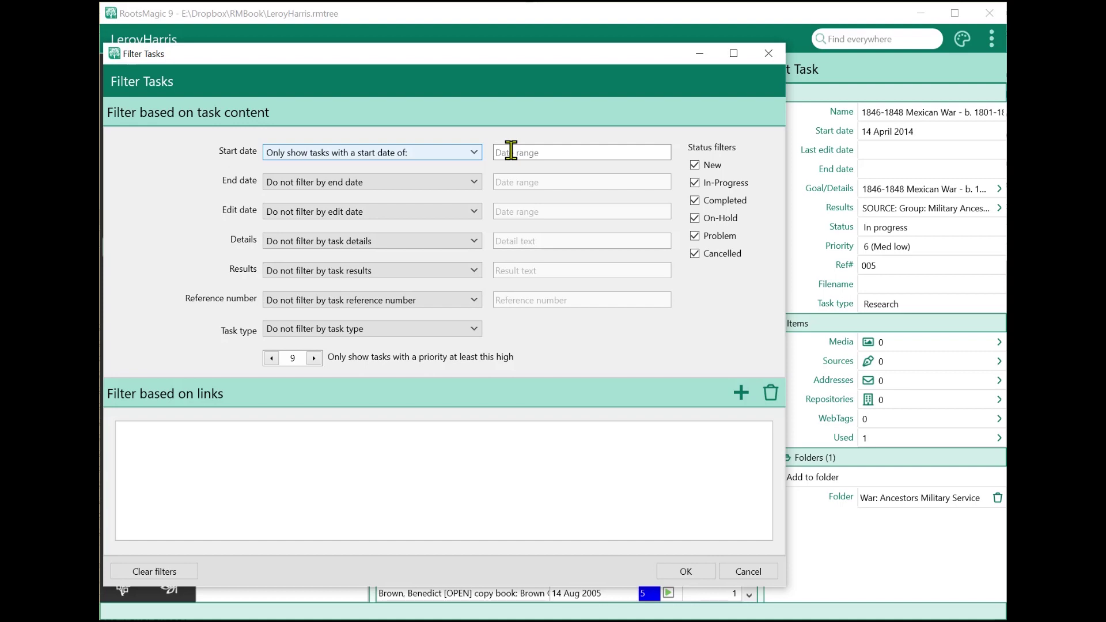
click(446, 155)
- Reset Start date to 'Do not filter by start date', leaving Details, Results and Reference number unset
click(441, 169)
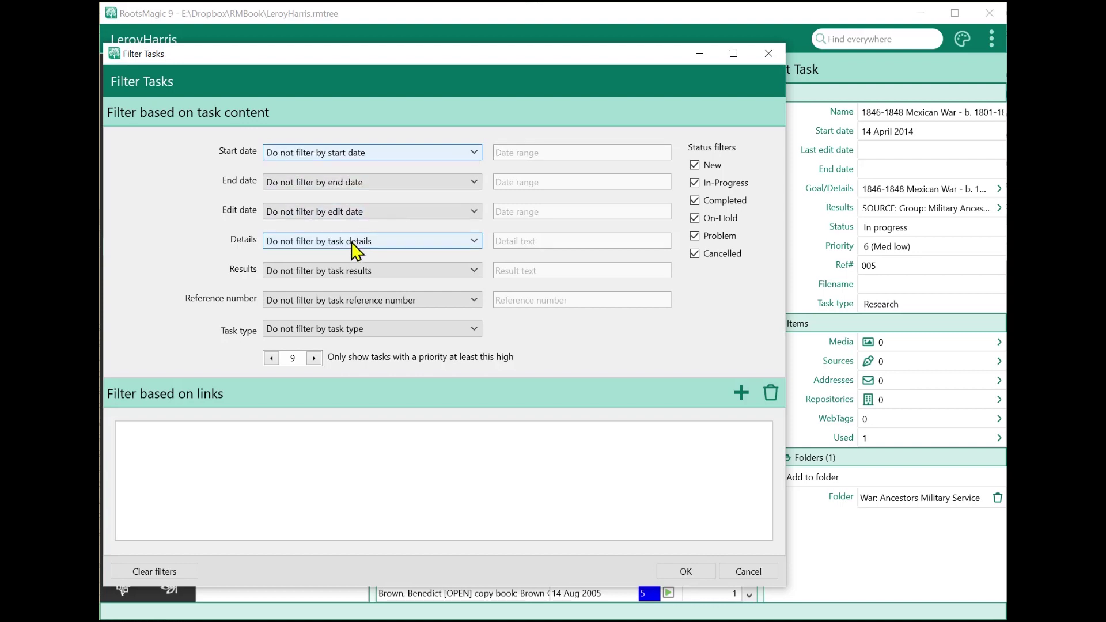
click(309, 244)
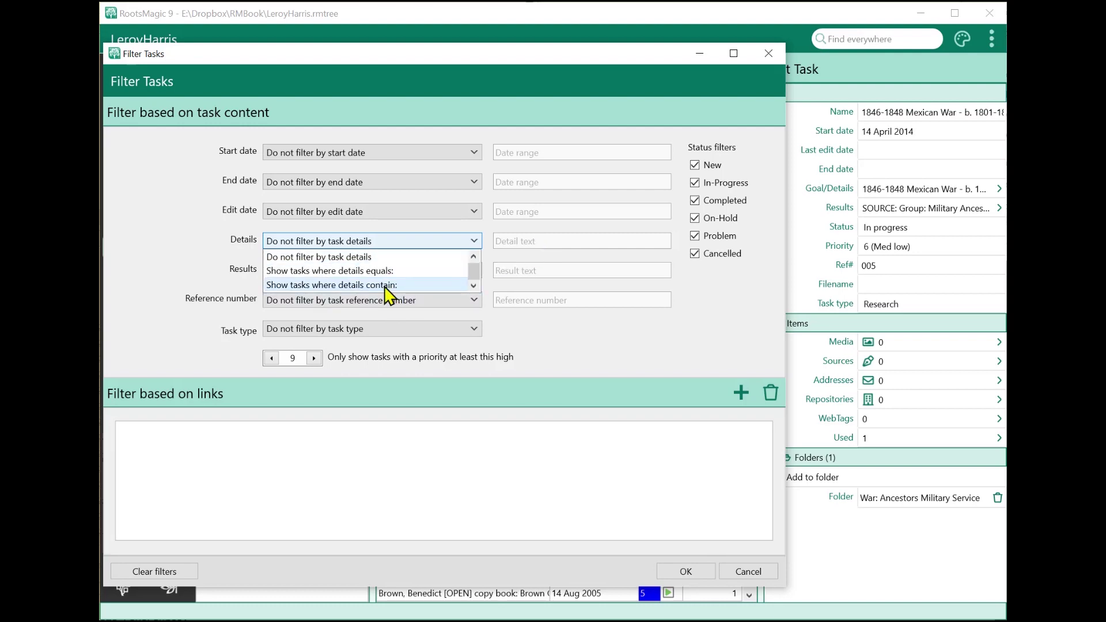
click(504, 245)
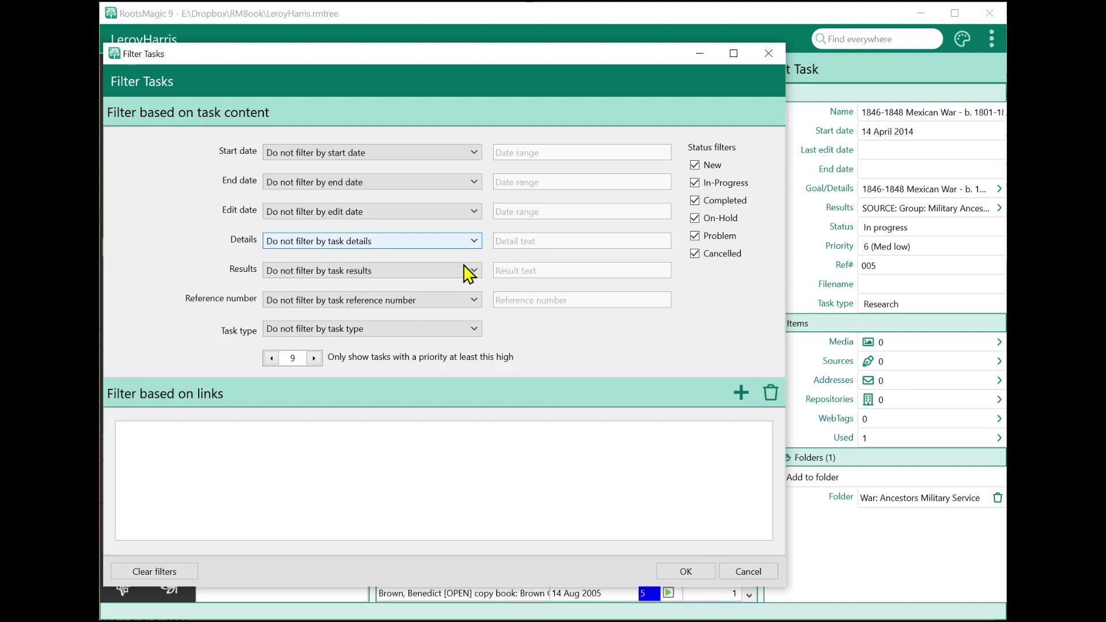
click(383, 282)
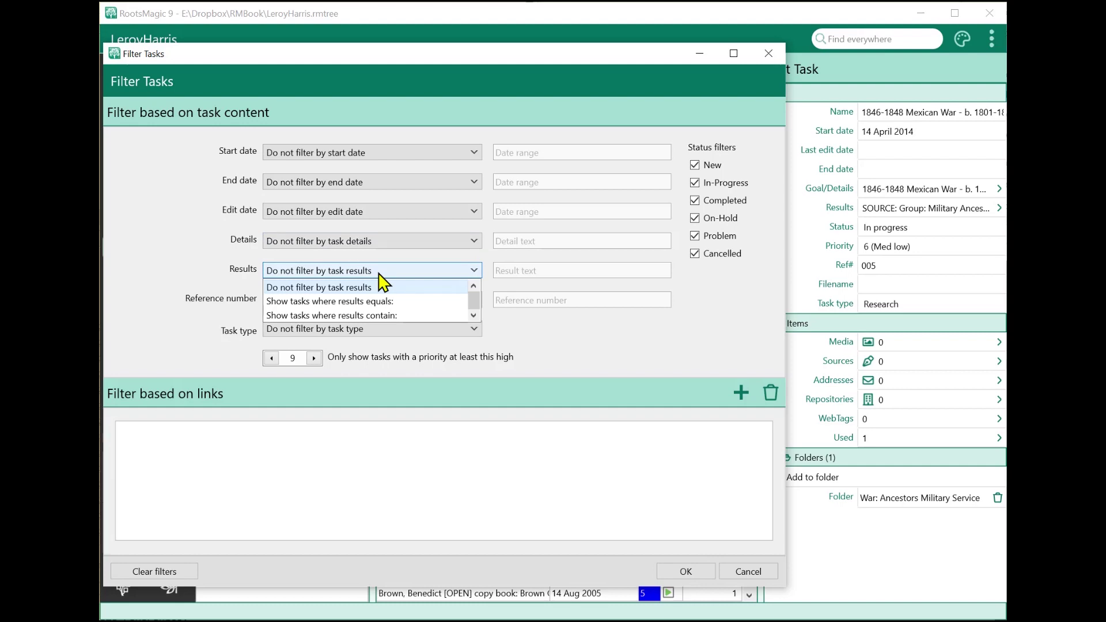
click(380, 277)
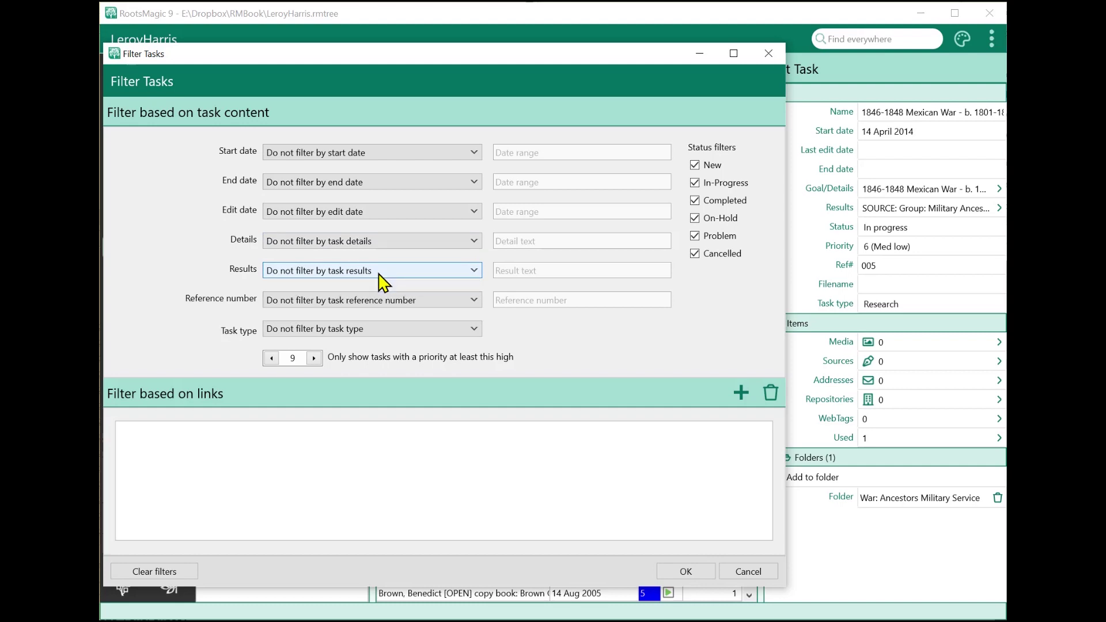
click(340, 311)
click(339, 310)
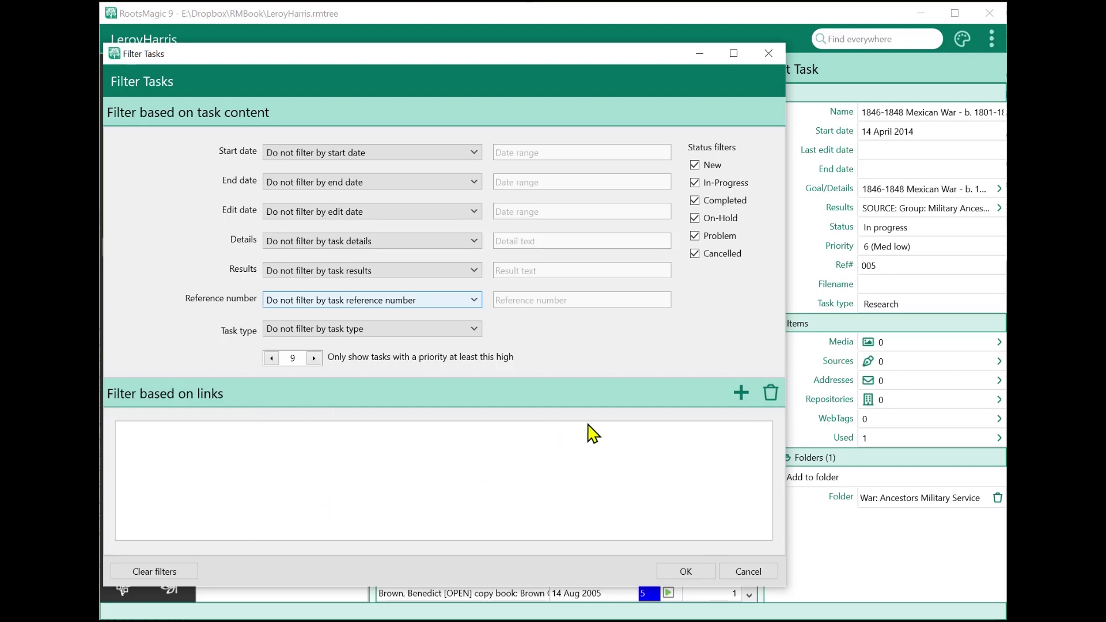
click(742, 394)
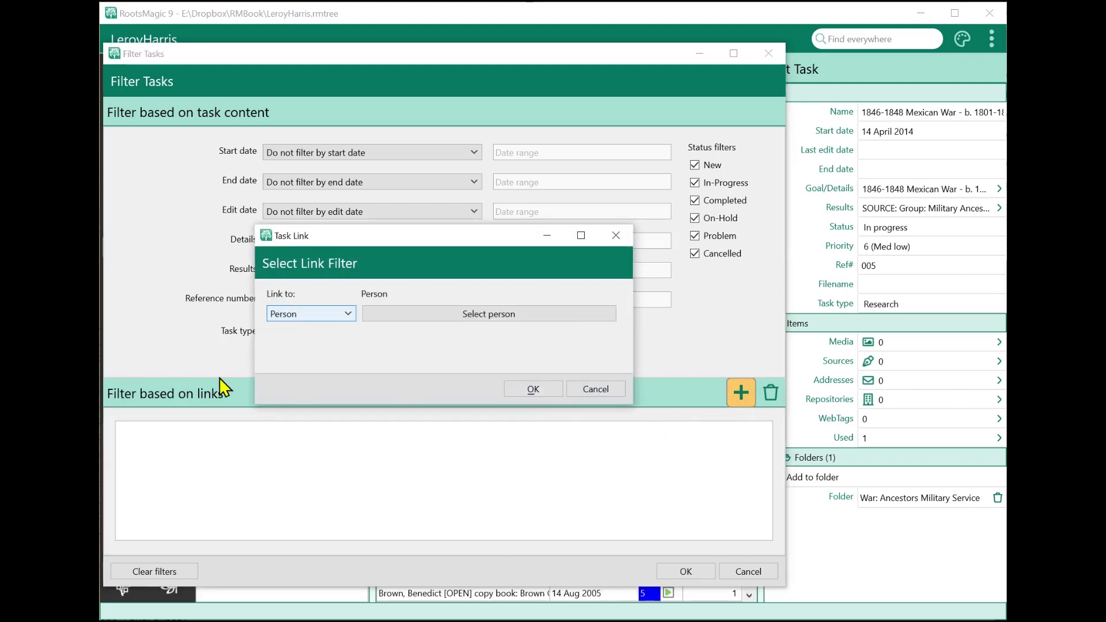
- Add a Person link filter for the chosen person and apply it, leaving four tasks listed
click(296, 315)
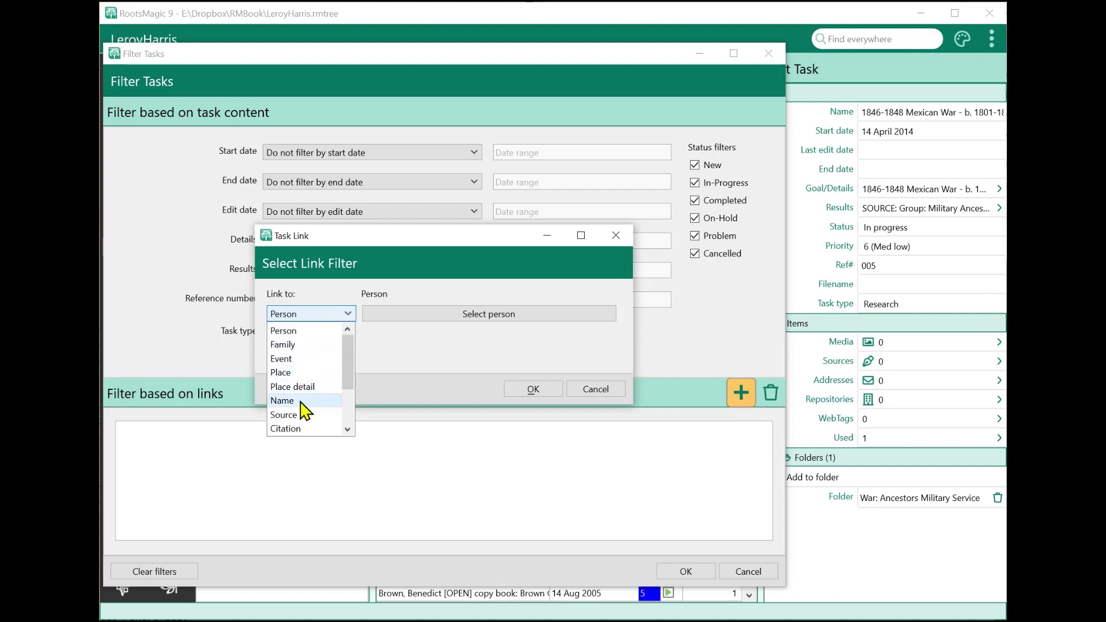
scroll(306, 428, down, 1)
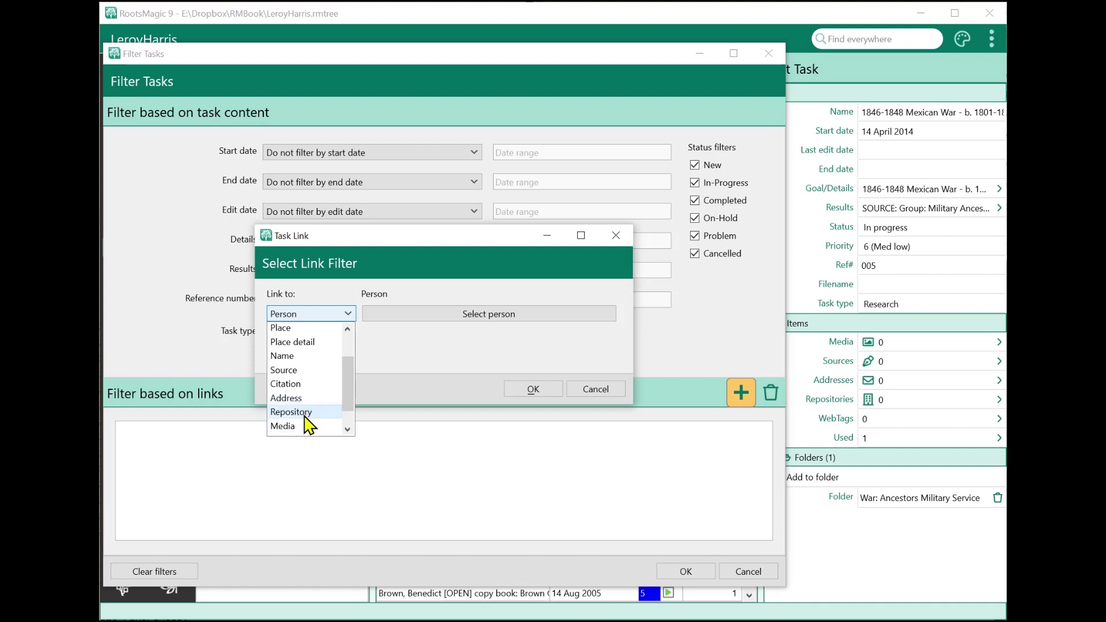
scroll(307, 425, down, 1)
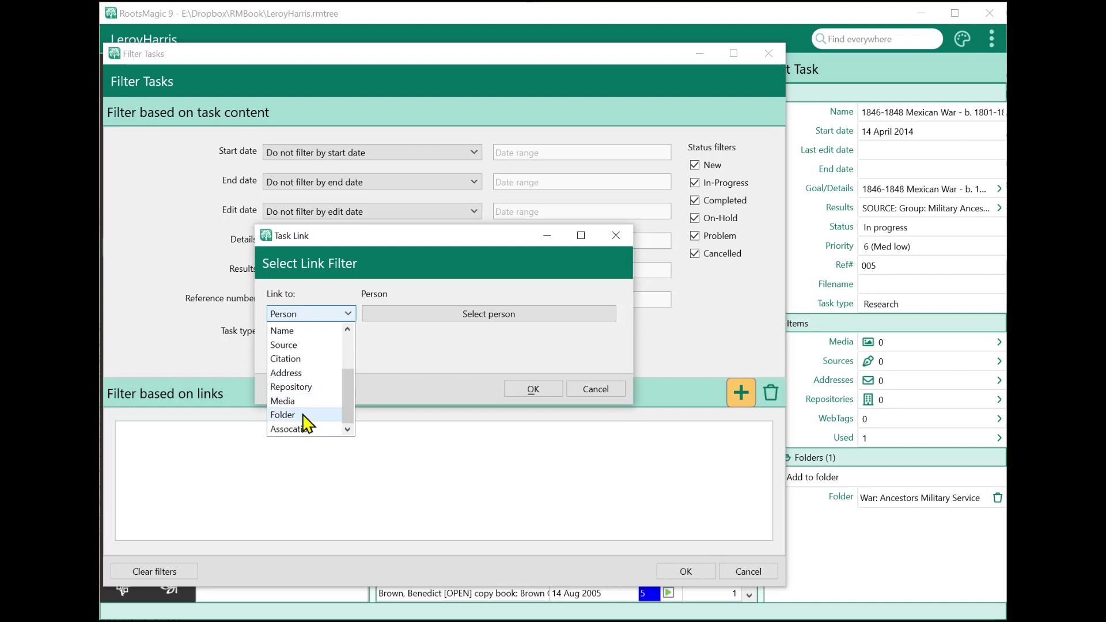
scroll(315, 380, up, 2)
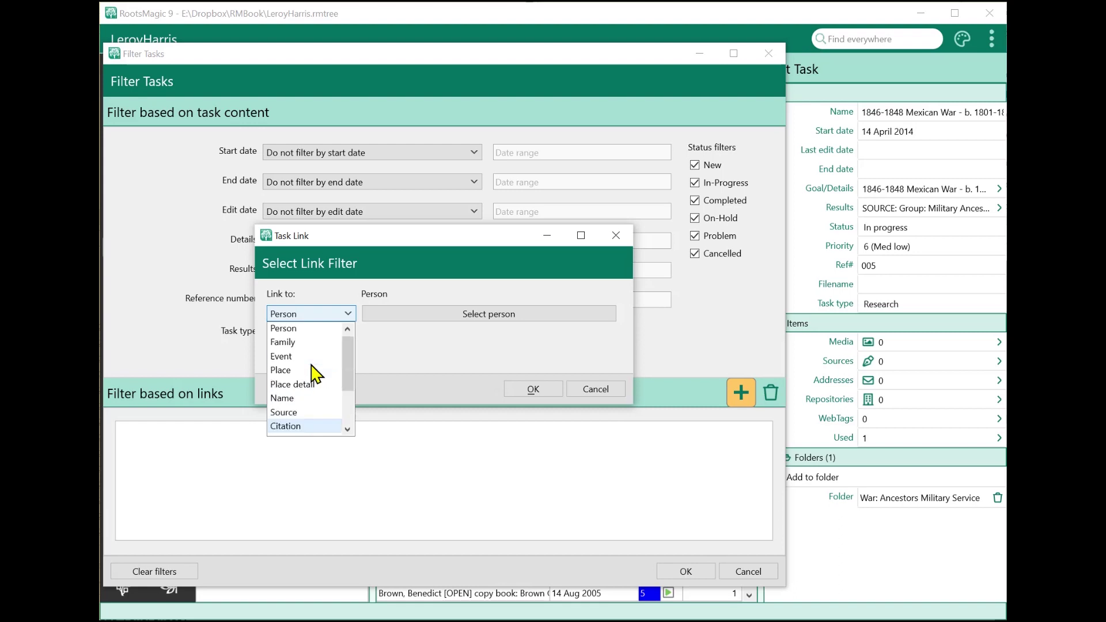
click(312, 316)
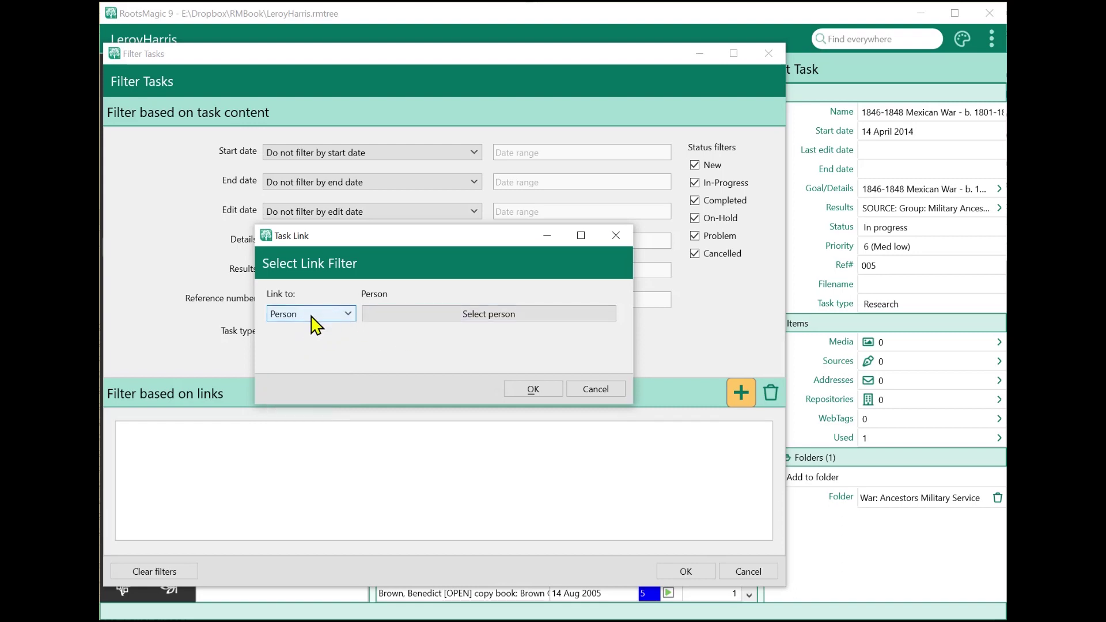
click(416, 315)
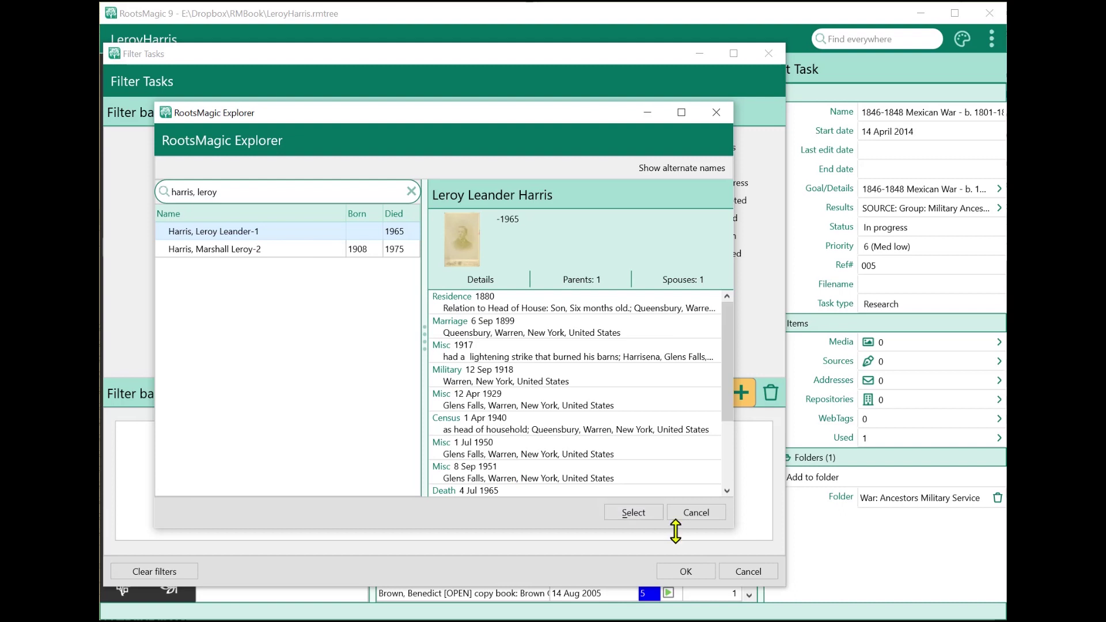
click(631, 514)
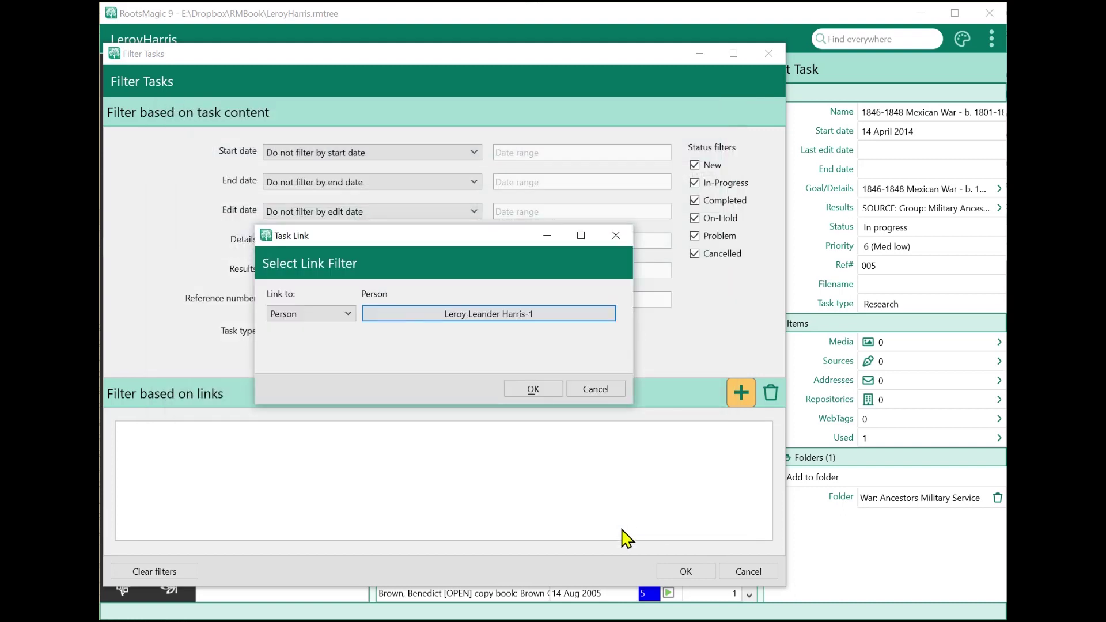
click(533, 390)
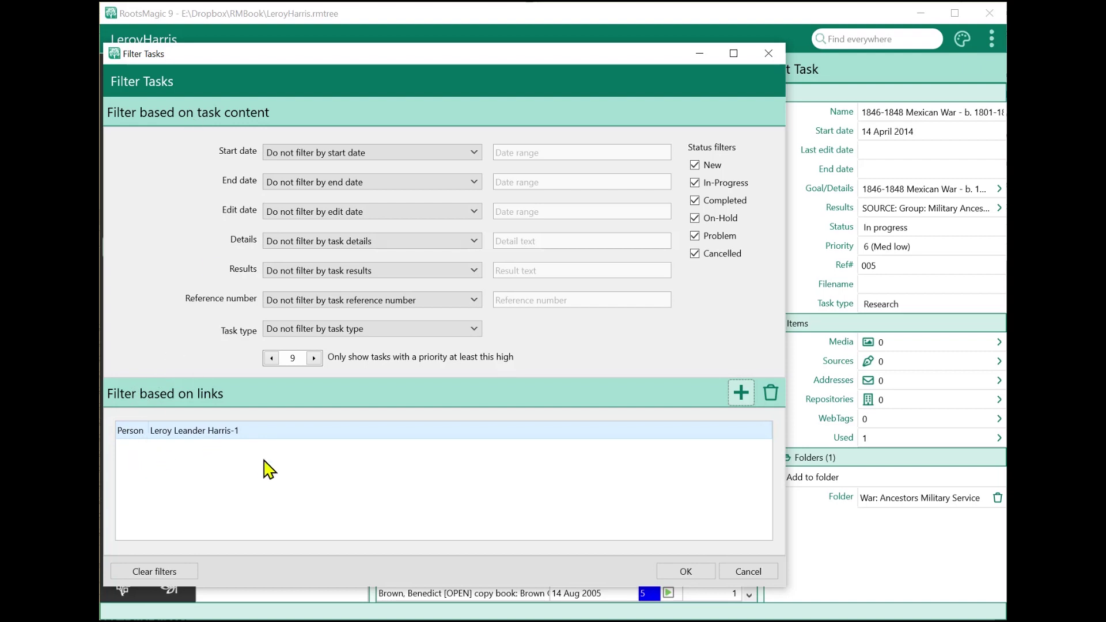
click(663, 573)
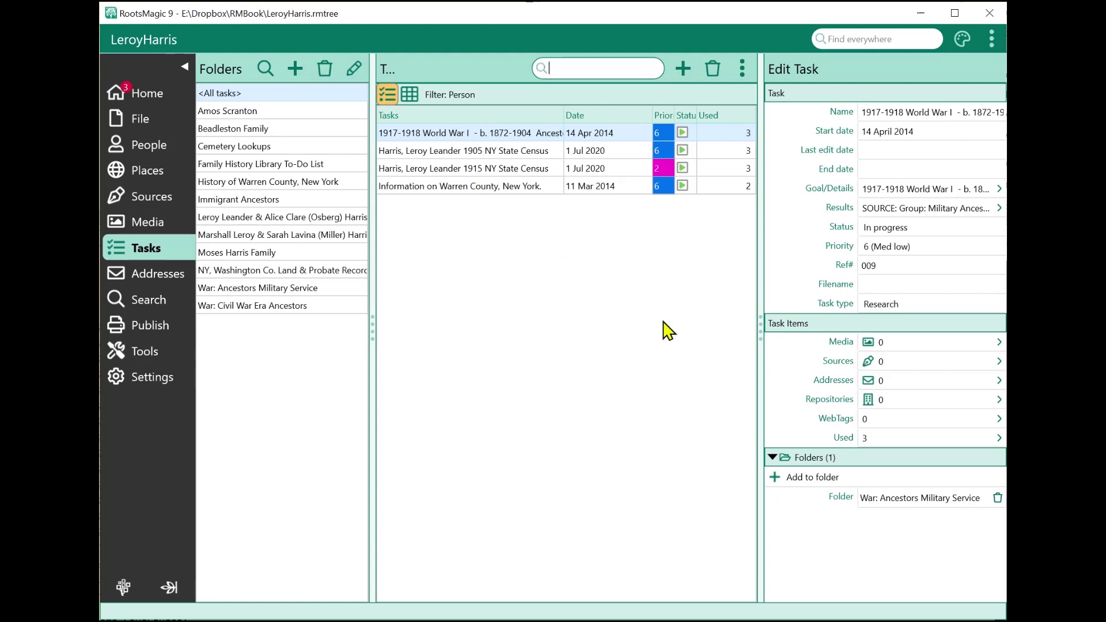
- Check where the World War I task is used, then return to its Edit Task details
click(892, 444)
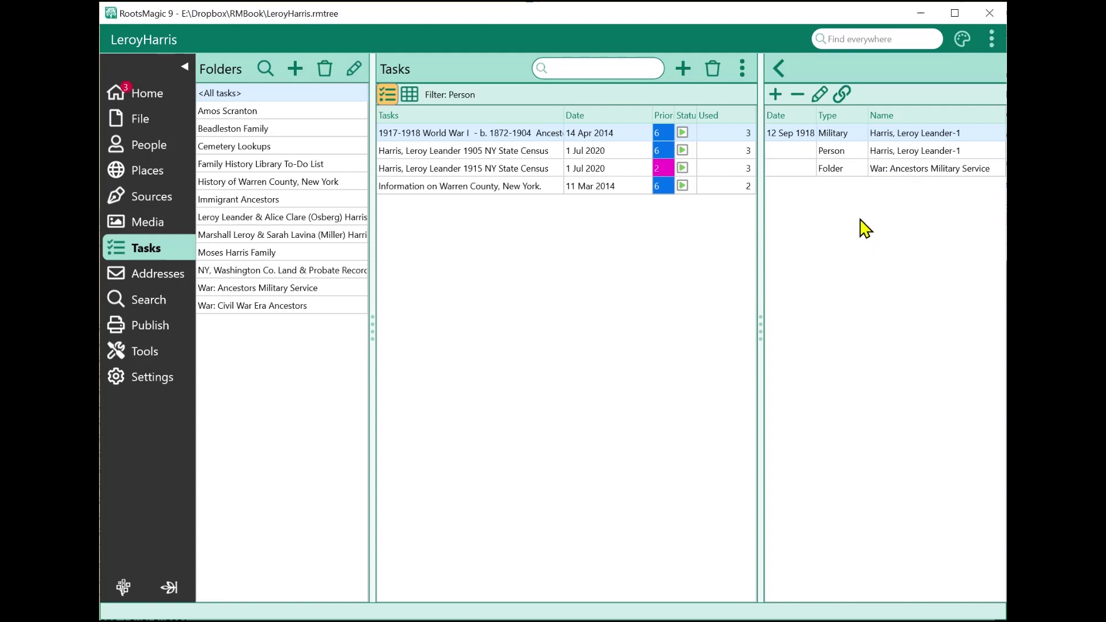
click(780, 70)
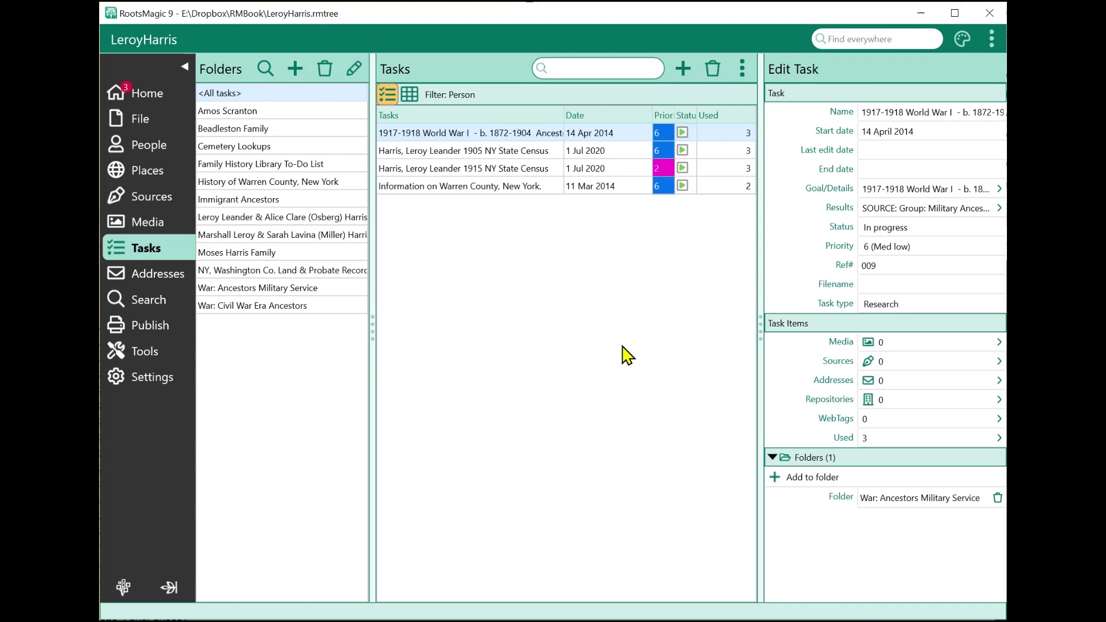
click(743, 69)
- Add a second Person link to the task filter and apply it, widening the list to five tasks
click(671, 107)
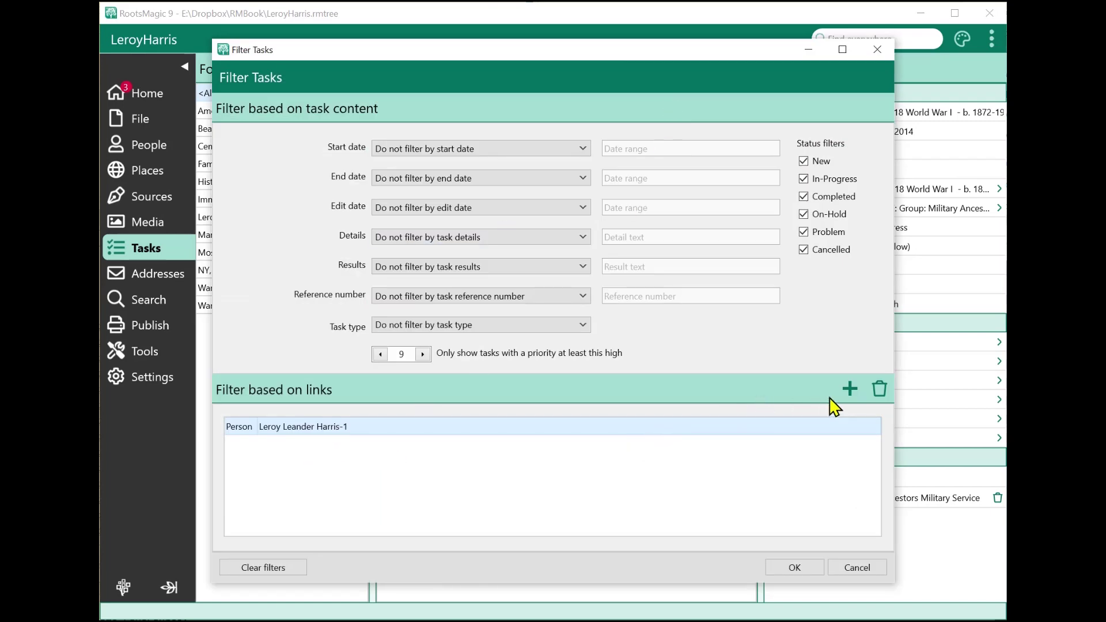
click(850, 390)
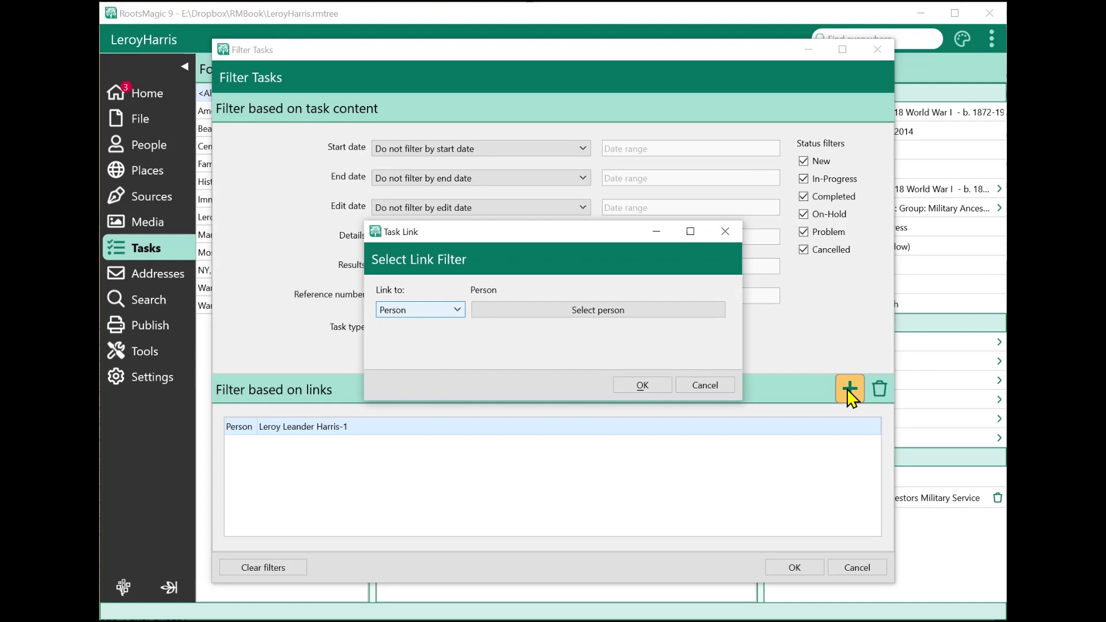
click(516, 314)
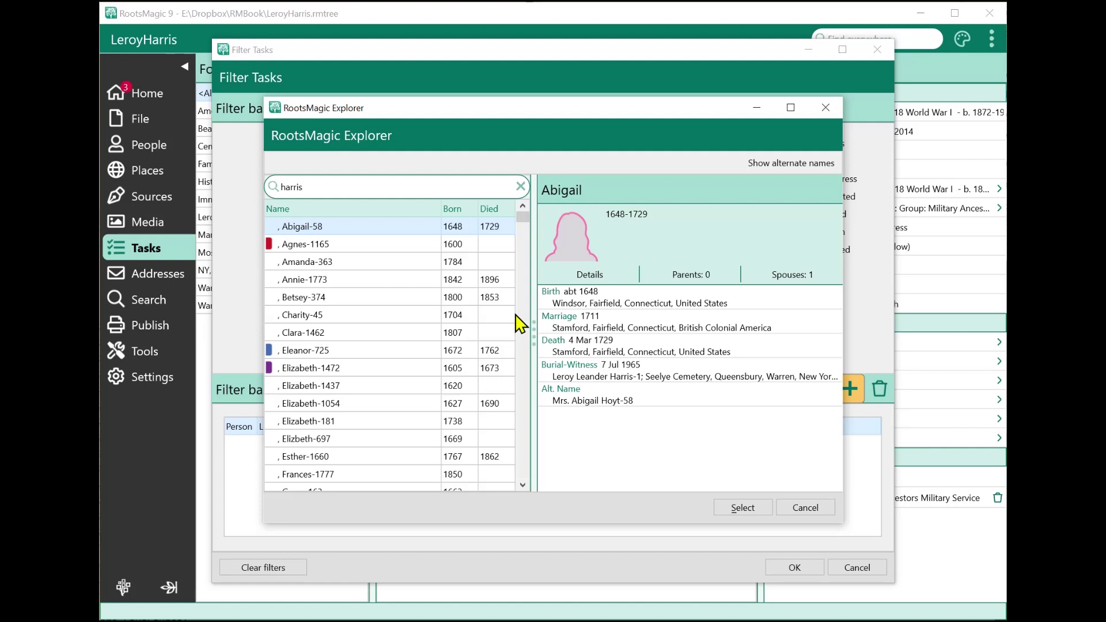
text(, marshall)
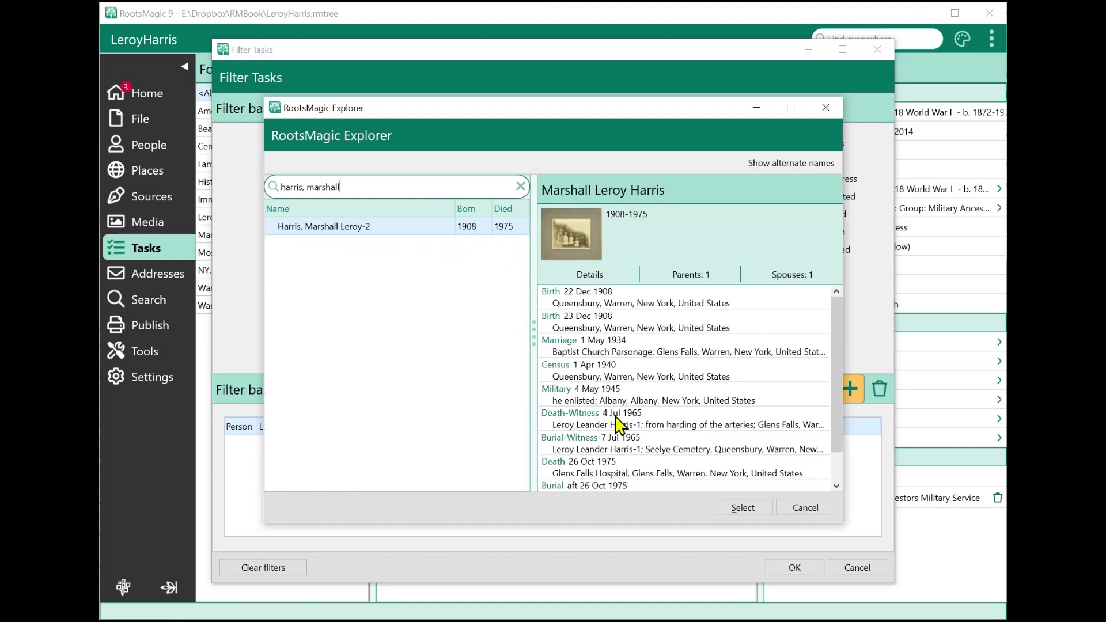
click(733, 507)
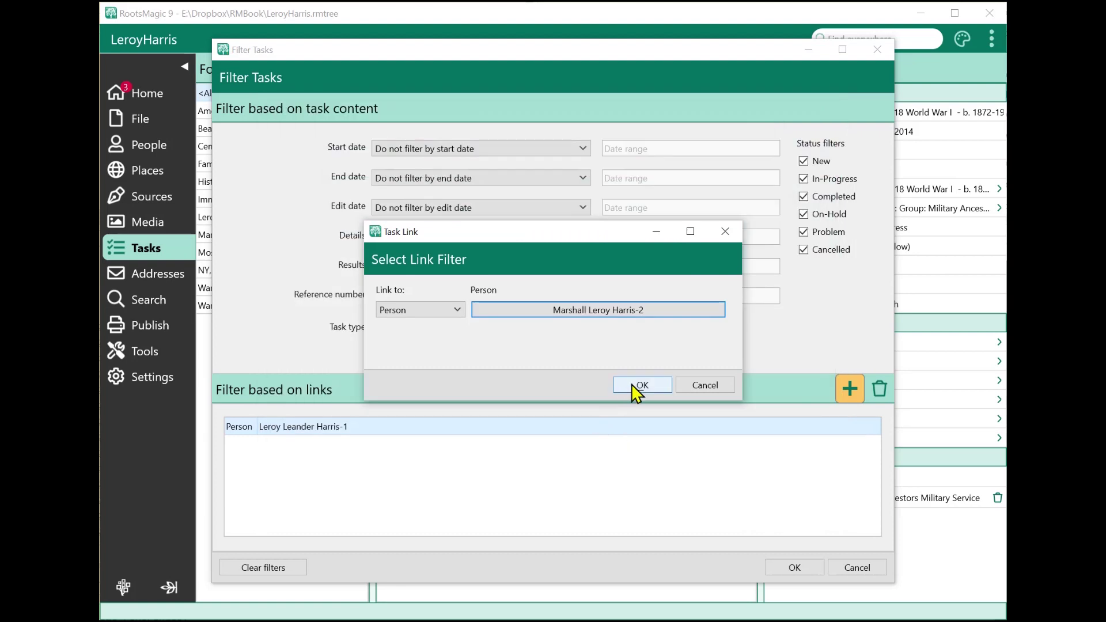
click(636, 387)
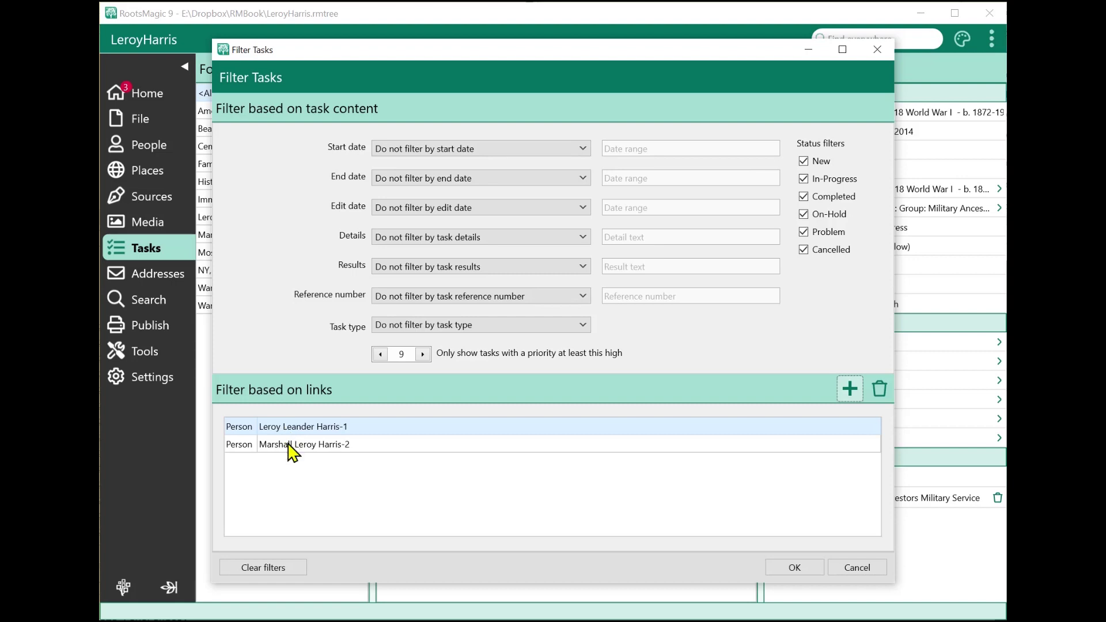
click(799, 570)
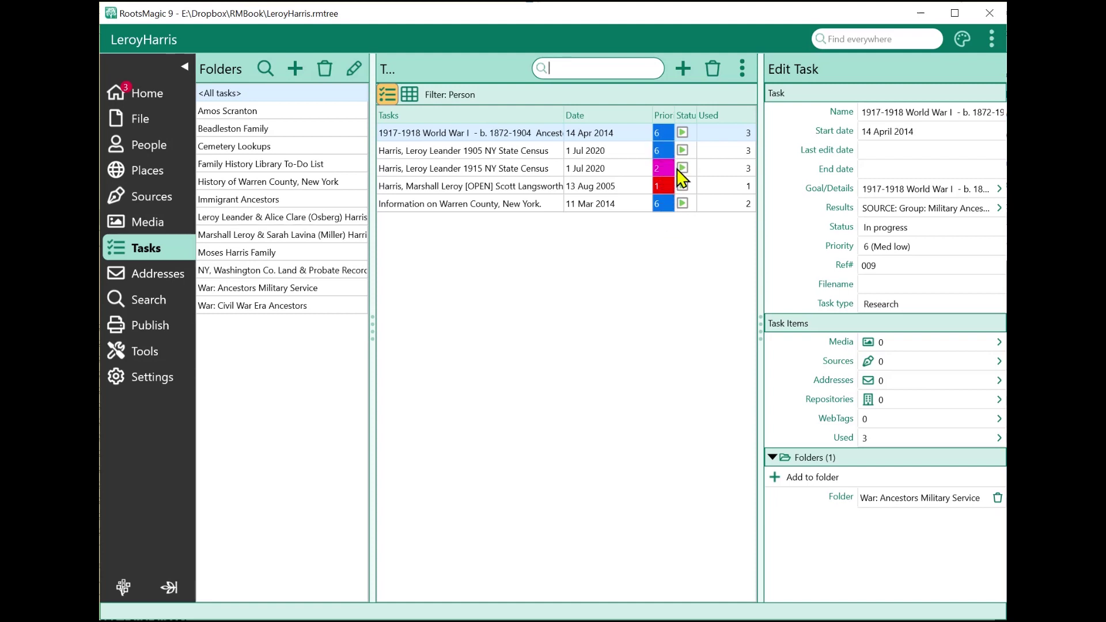
- Reopen the task filter and apply it with a minimum priority of 2
click(742, 68)
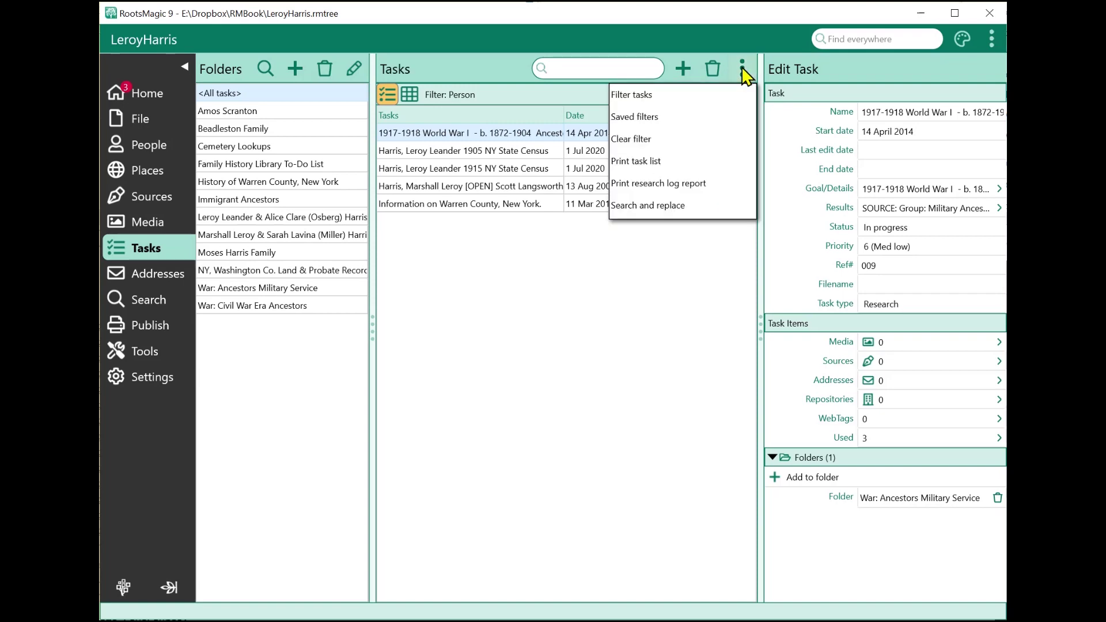
click(730, 96)
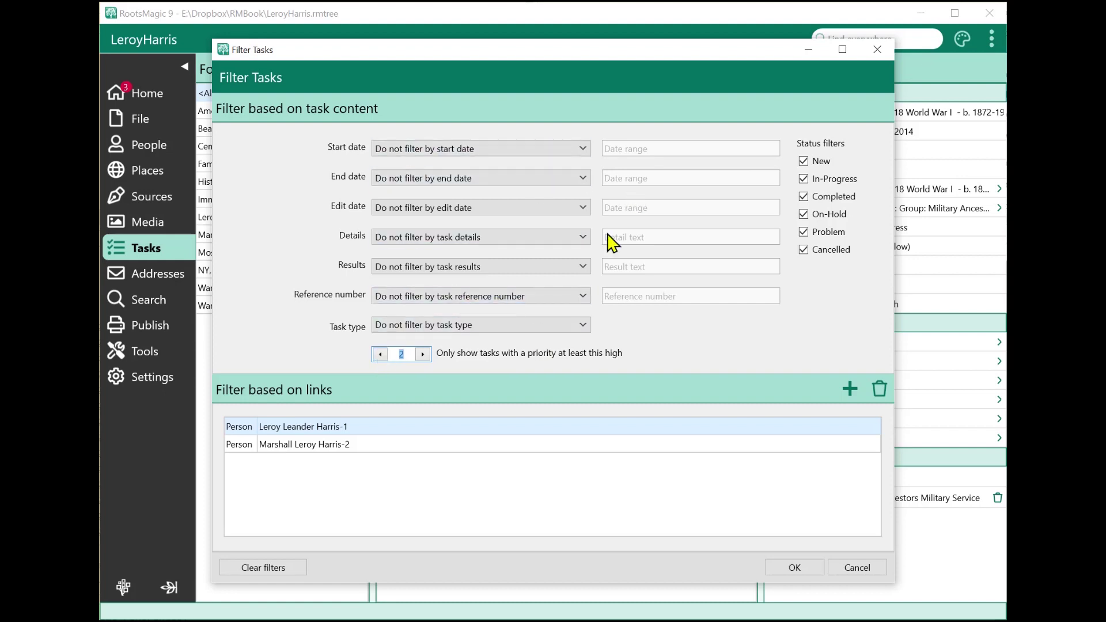
click(795, 569)
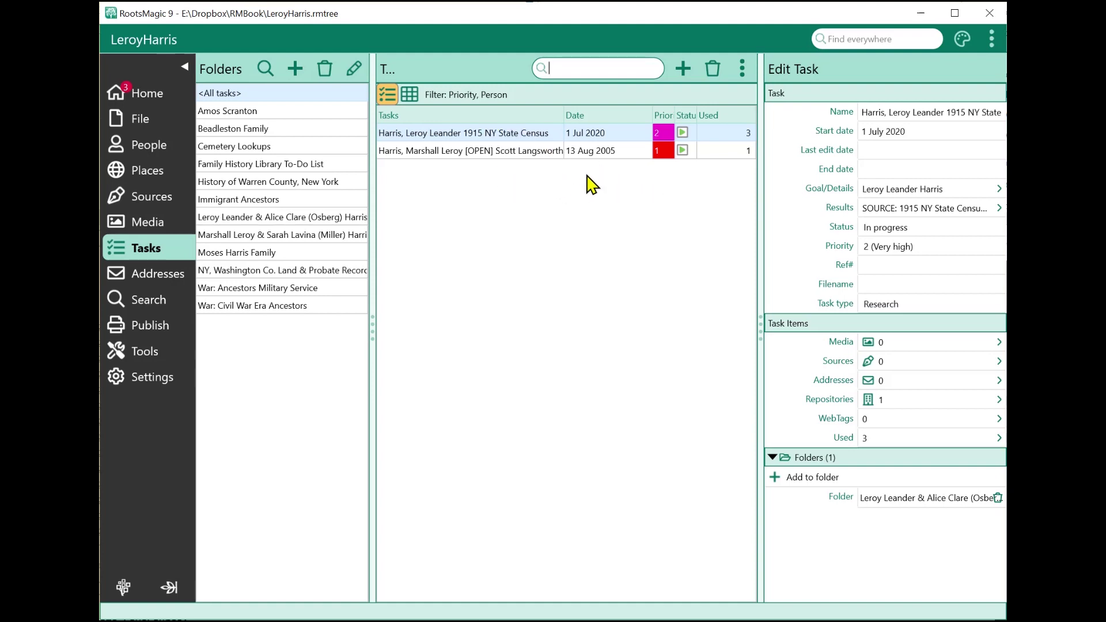
- Show the task list's options menu with its saved filters entry
click(742, 71)
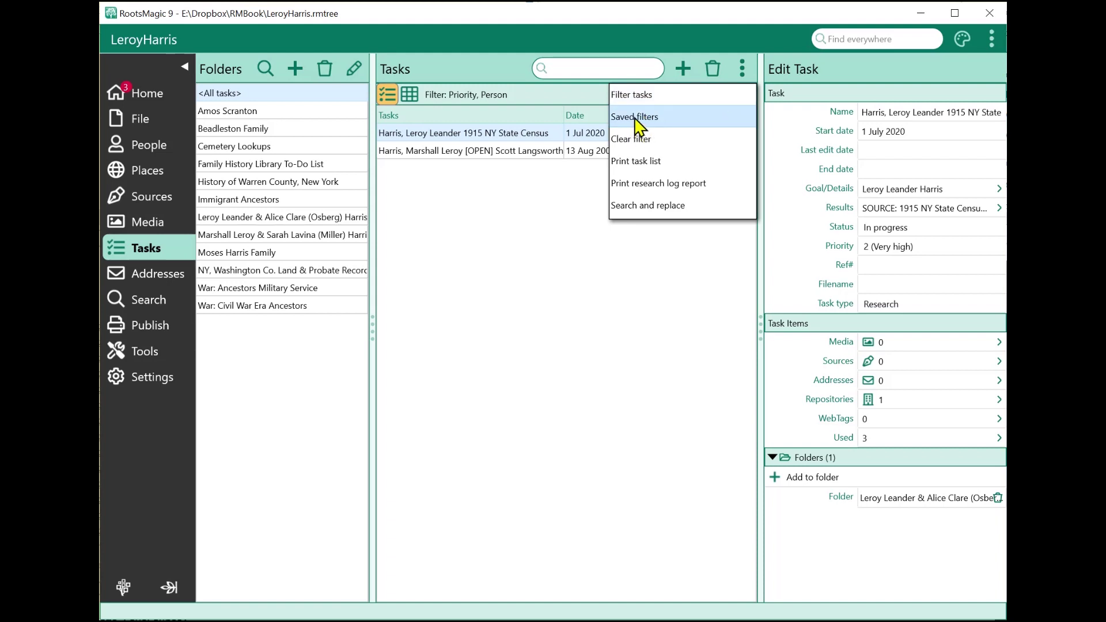
- Save the current filter as a new saved filter named 'Leroy and Marshall hi priority'
click(634, 121)
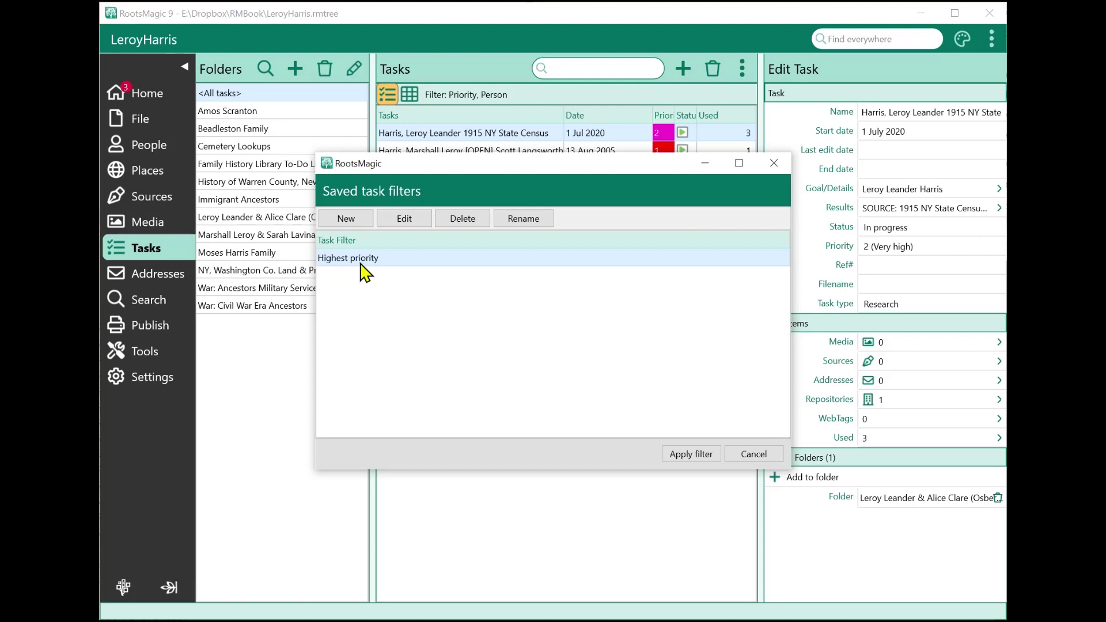
click(345, 218)
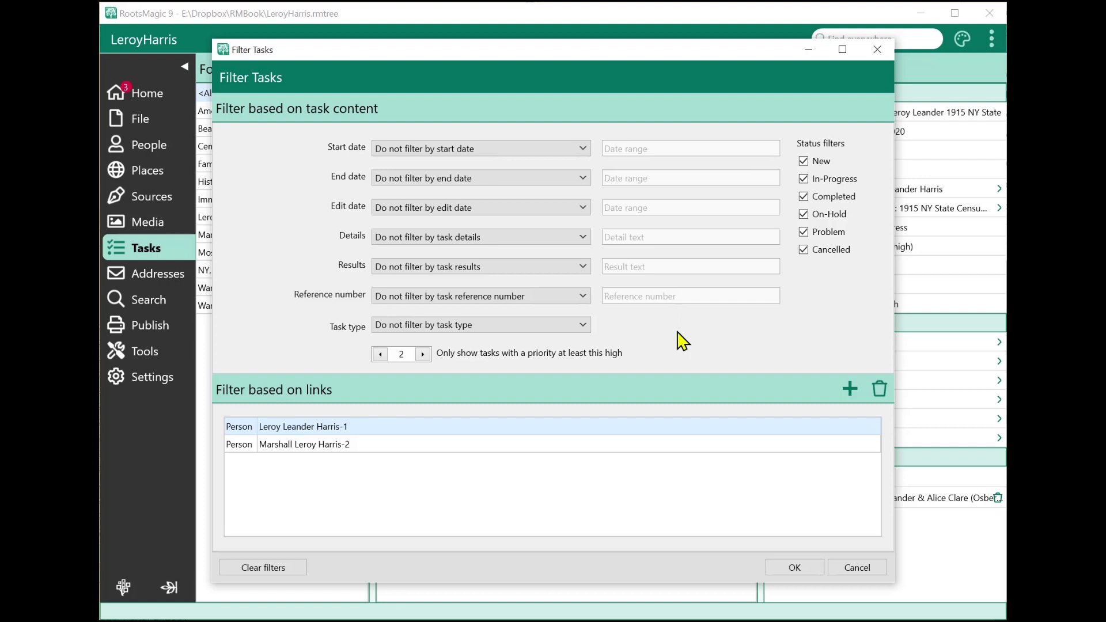
click(793, 568)
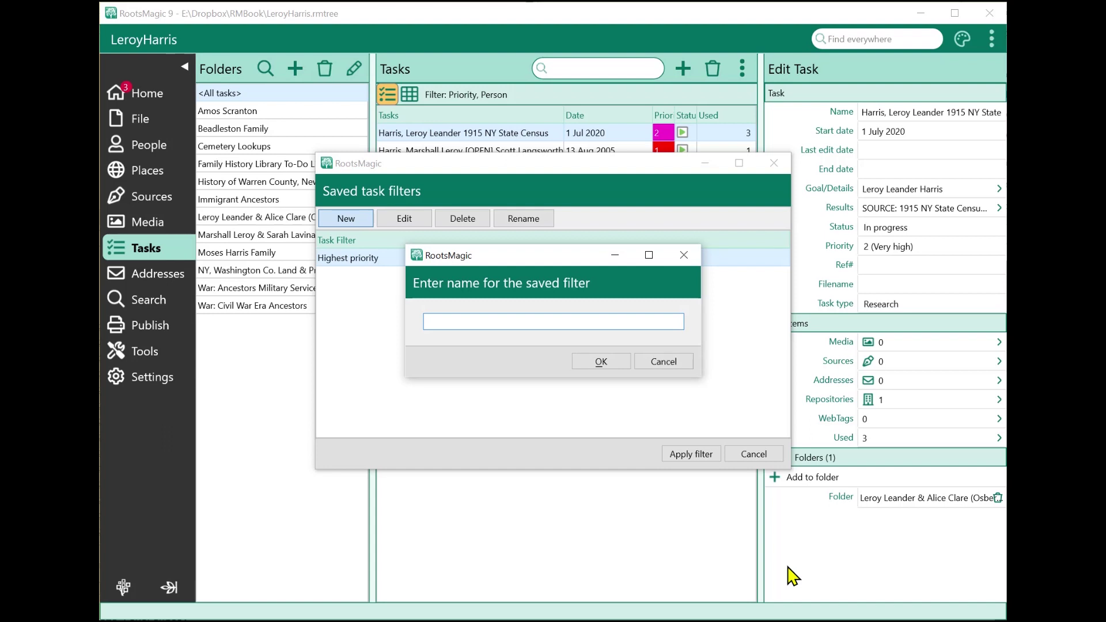
text(Leroy and Marshall hi priority)
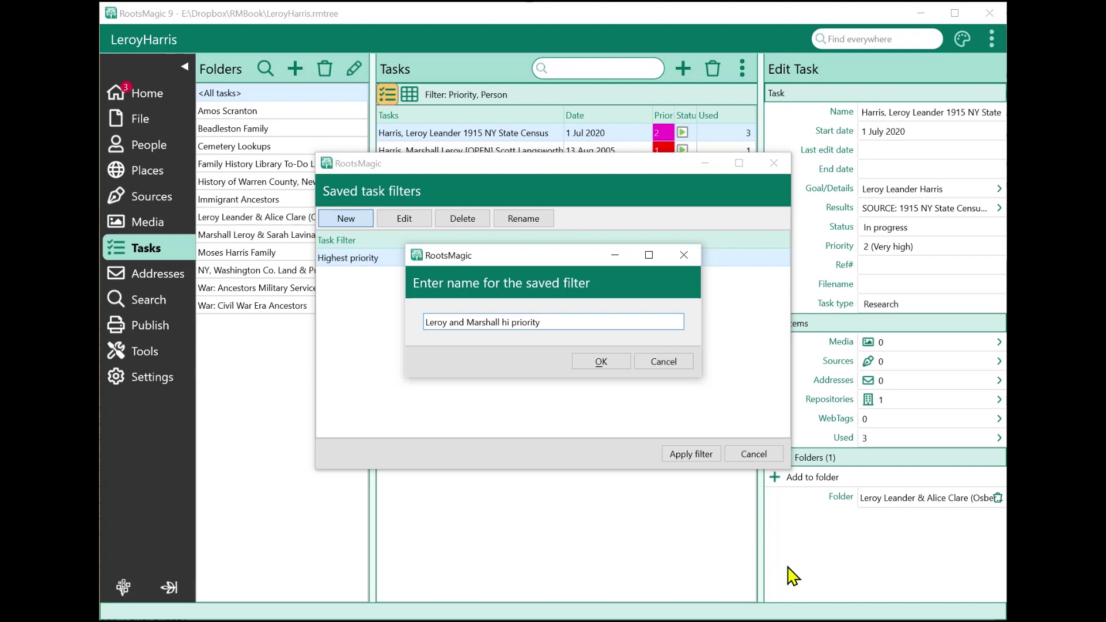
click(606, 363)
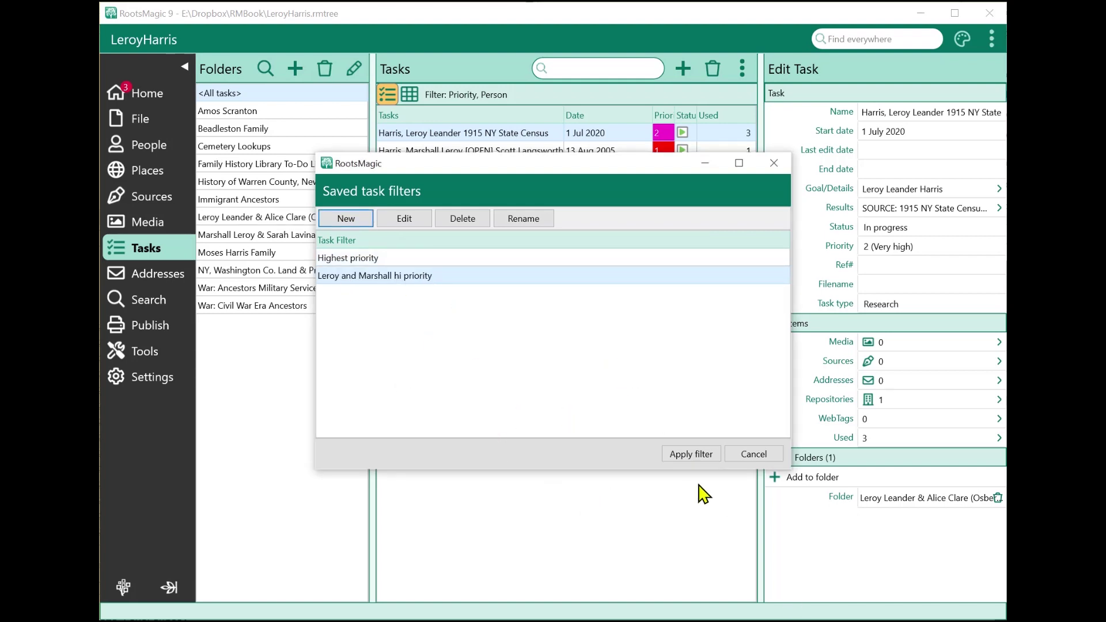
click(741, 458)
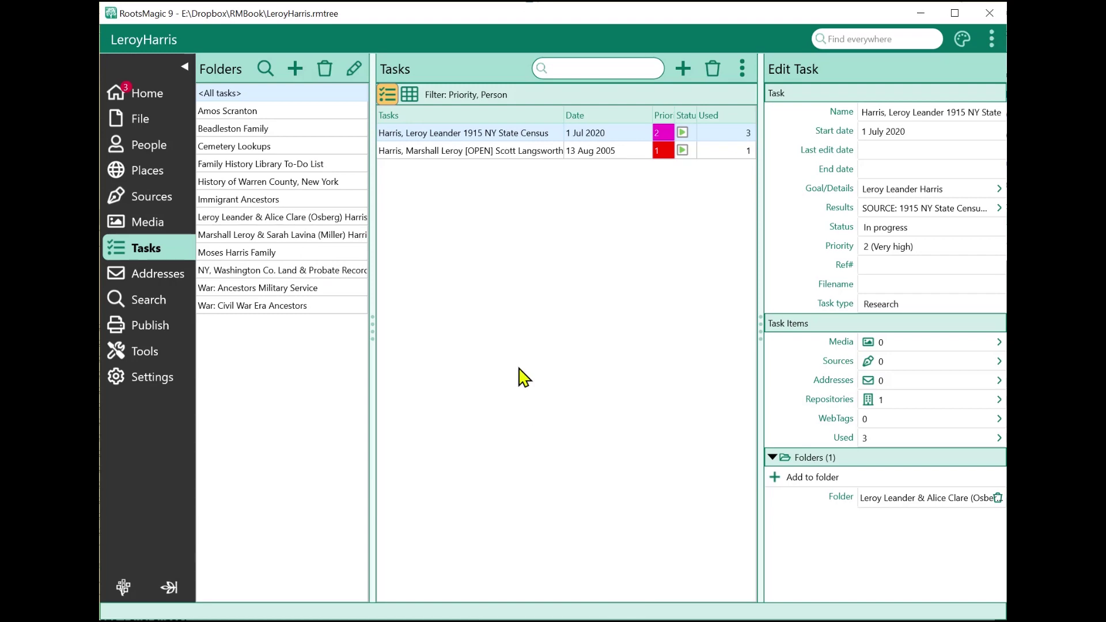
- Clear the active task filter so the full list of tasks shows again
click(743, 75)
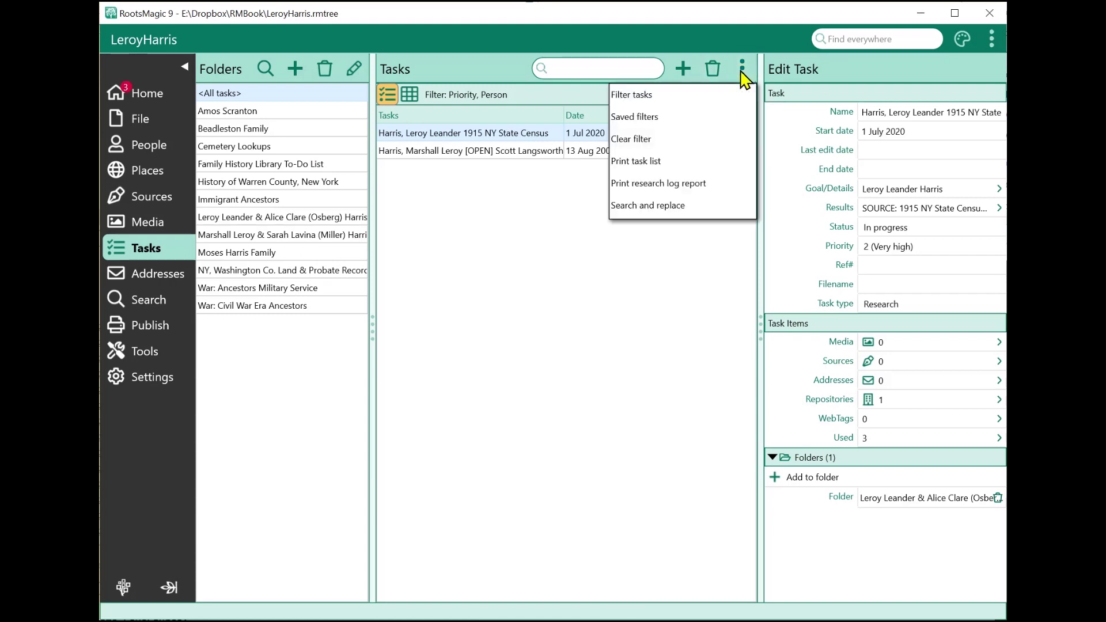
click(686, 145)
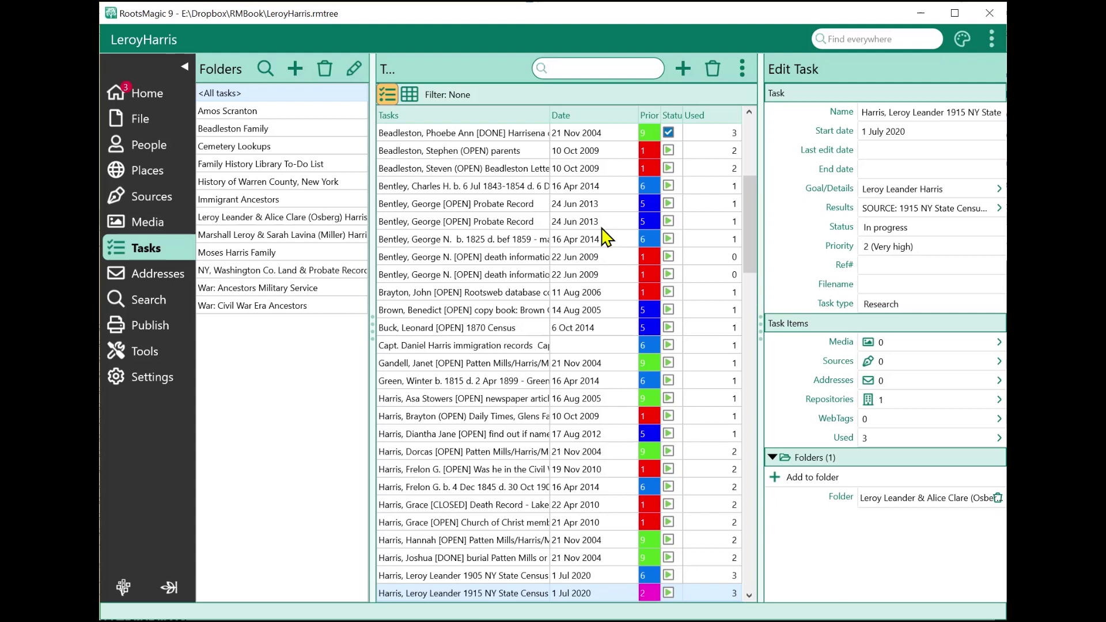
click(742, 69)
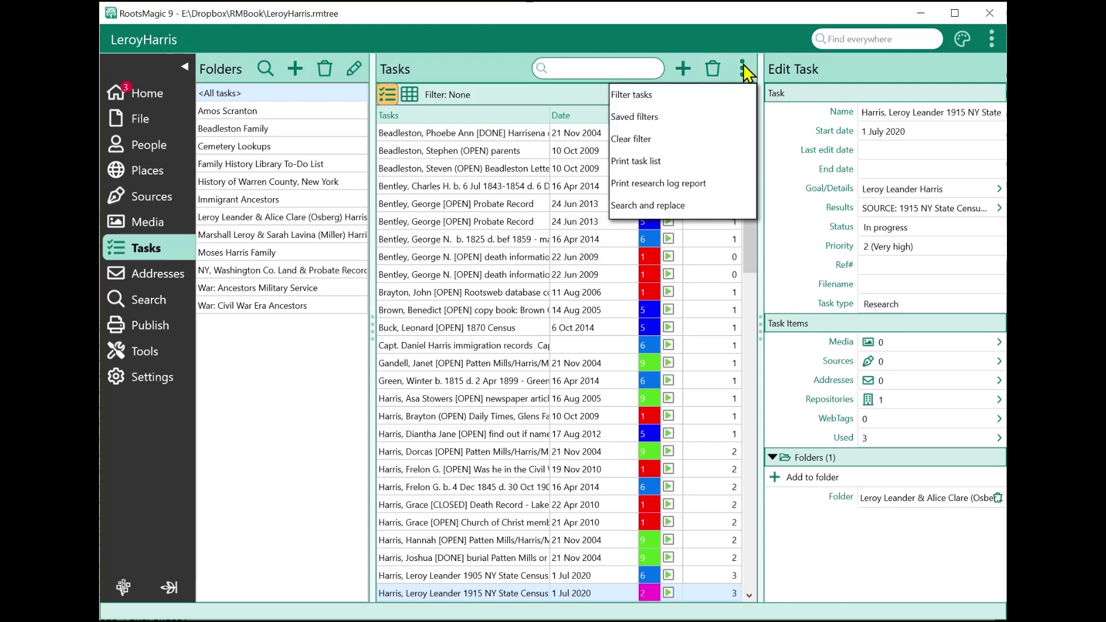
- Reapply the saved 'Leroy and Marshall hi priority' filter, narrowing the list to its two tasks
click(694, 117)
click(387, 278)
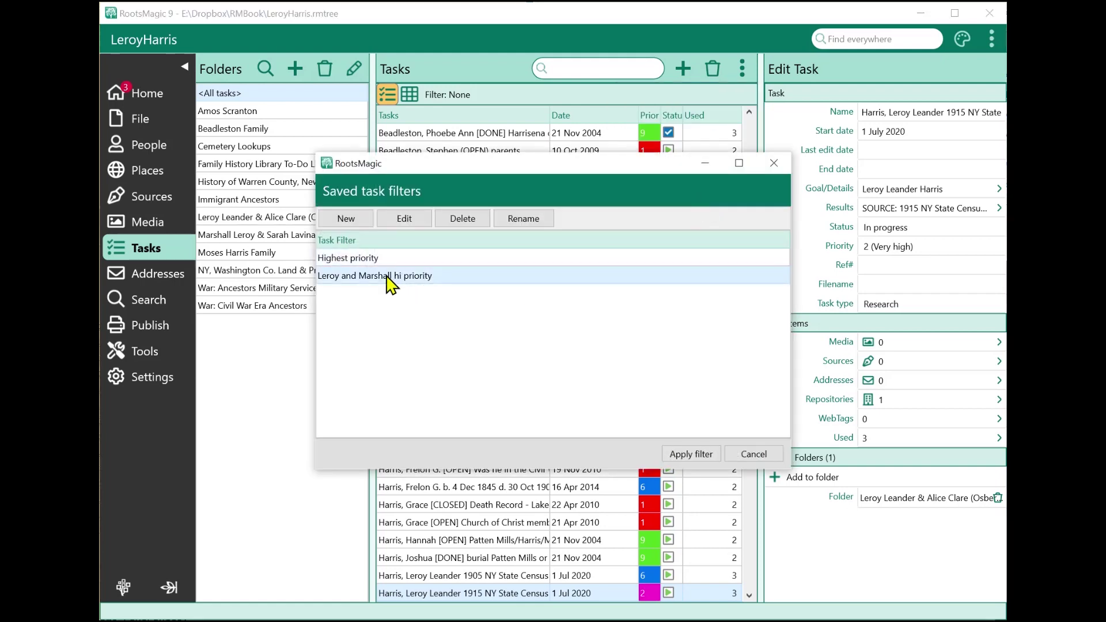
click(691, 454)
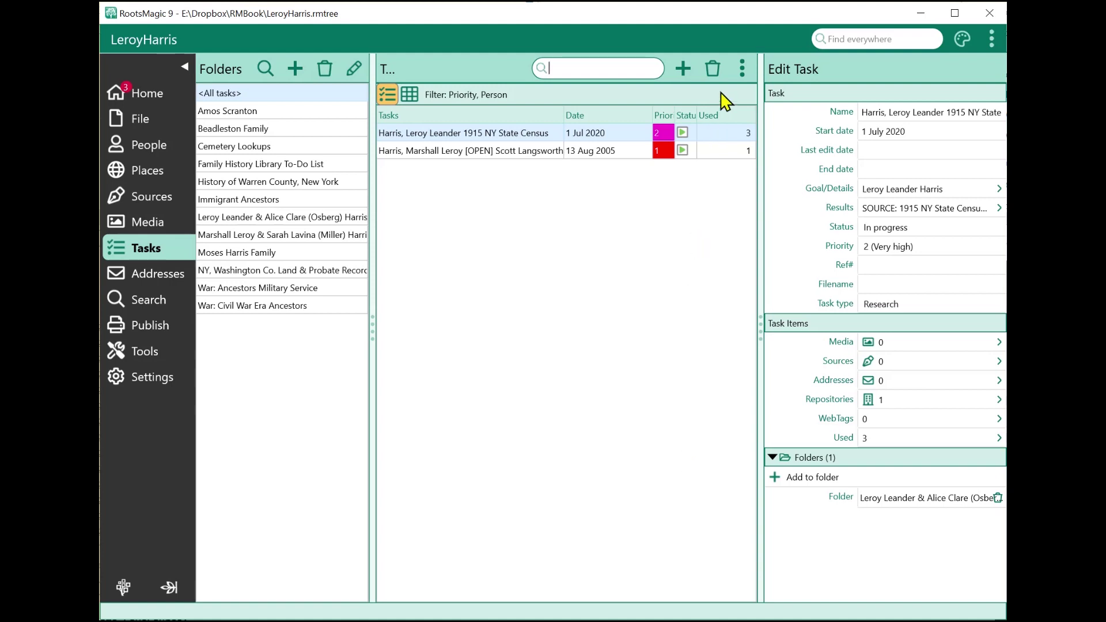
- Apply the saved 'Highest priority' filter, listing the 20 priority-1 tasks
click(742, 68)
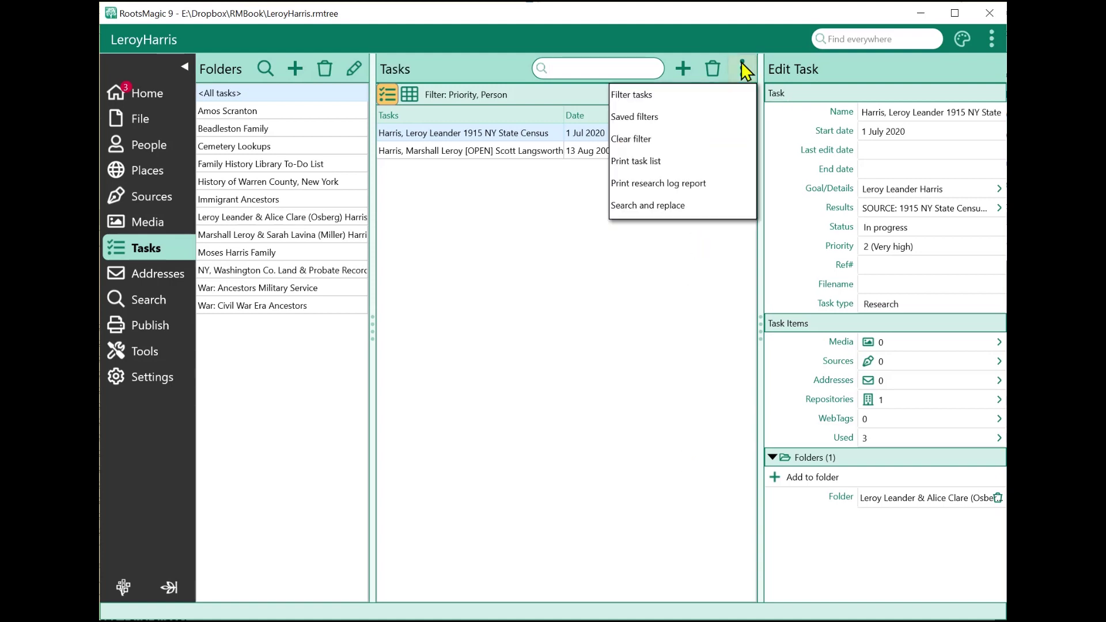
click(714, 116)
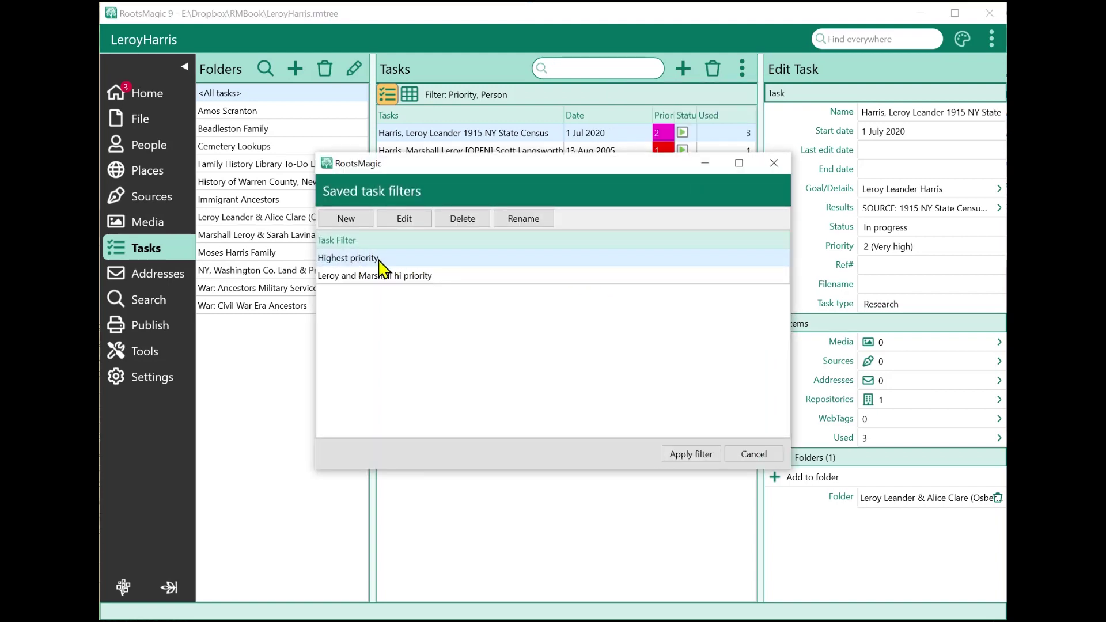
click(694, 455)
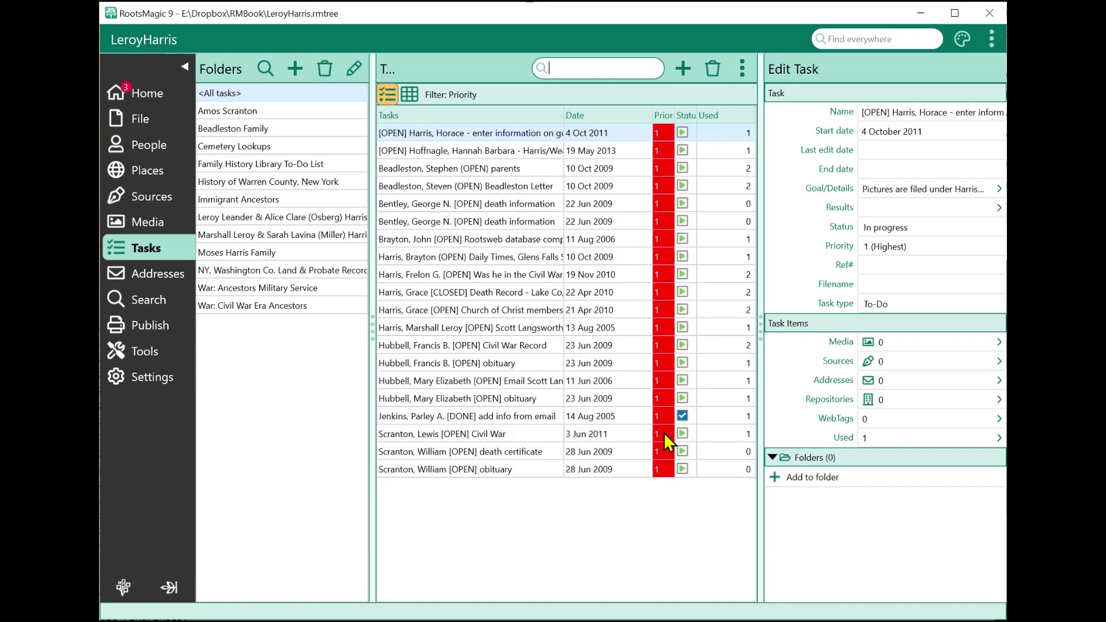
- Reopen the saved task filters and edit the 'Highest priority' filter's settings
click(743, 68)
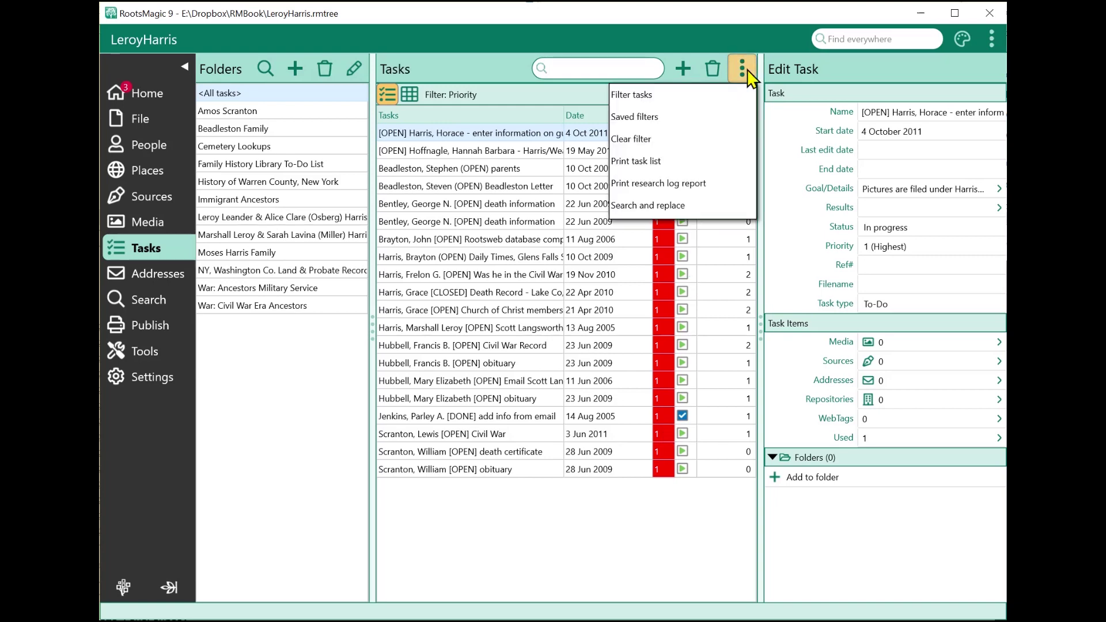
click(688, 118)
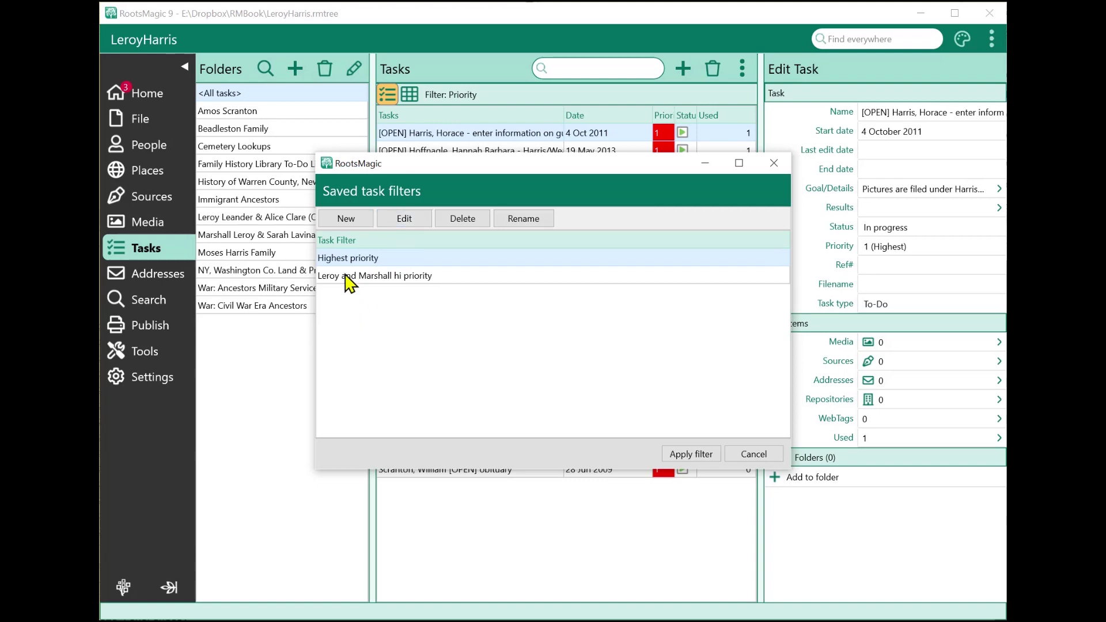
click(404, 222)
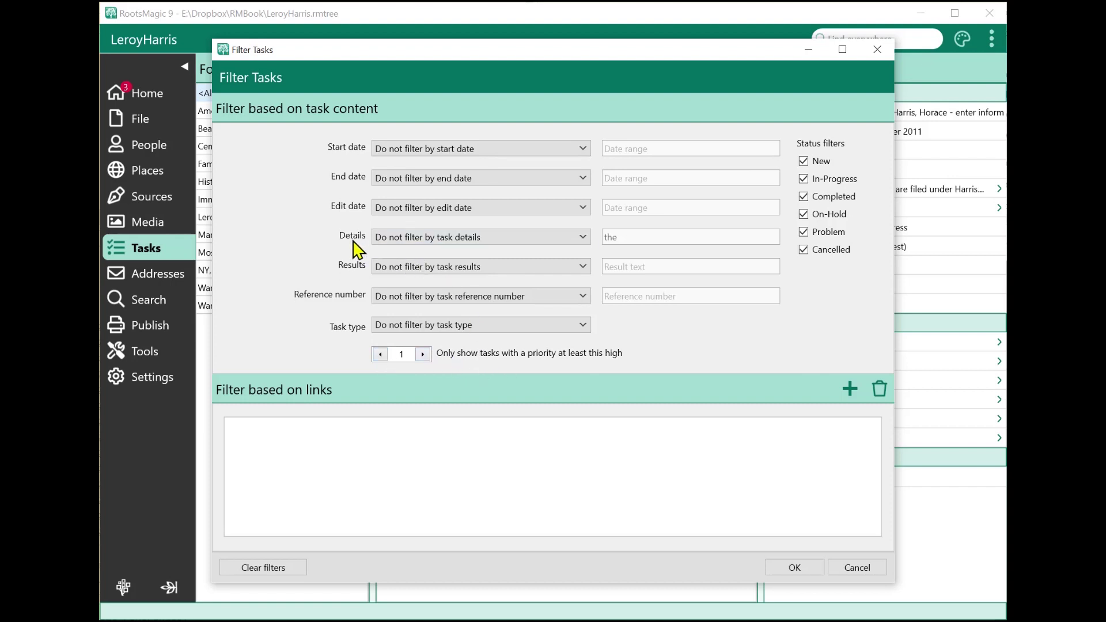
- Add a 'details contain' condition to the Highest priority filter and apply it, leaving nine tasks
click(385, 241)
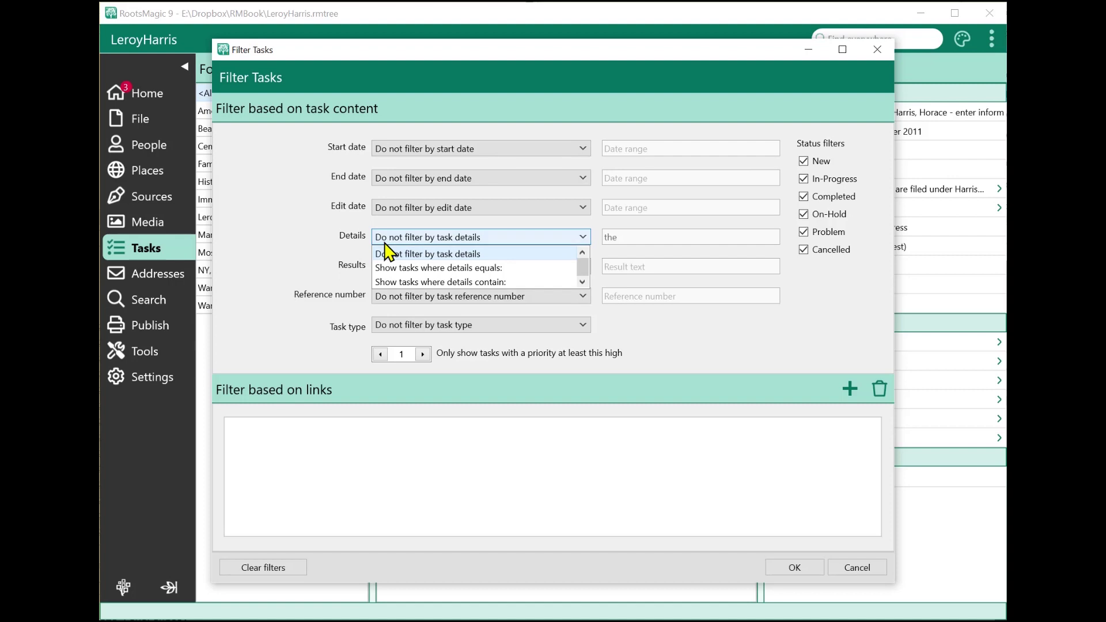
click(444, 282)
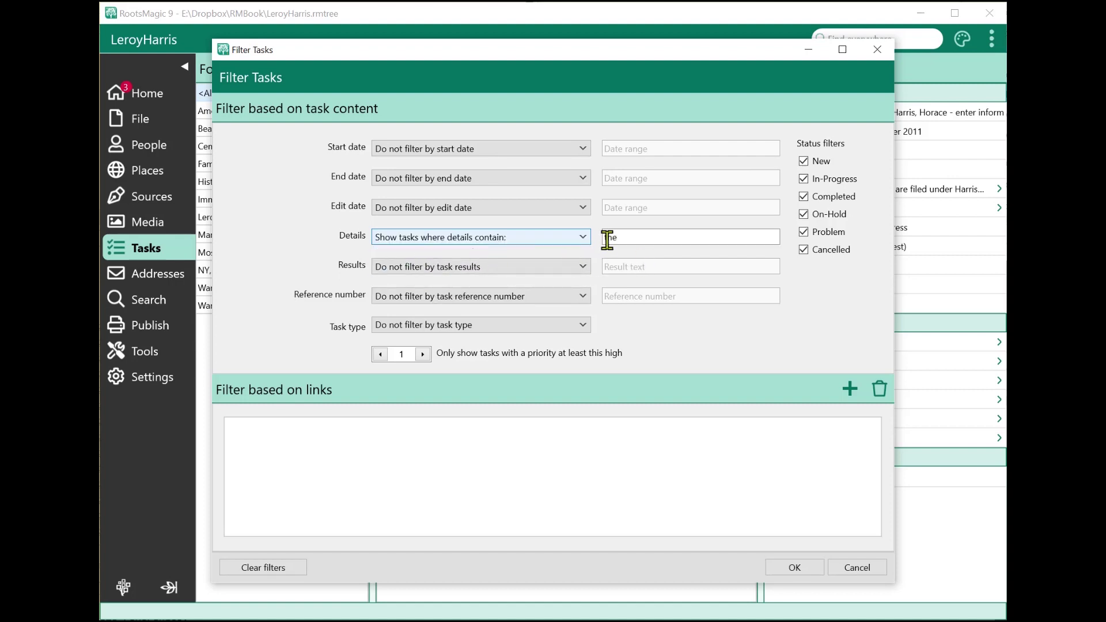
click(789, 566)
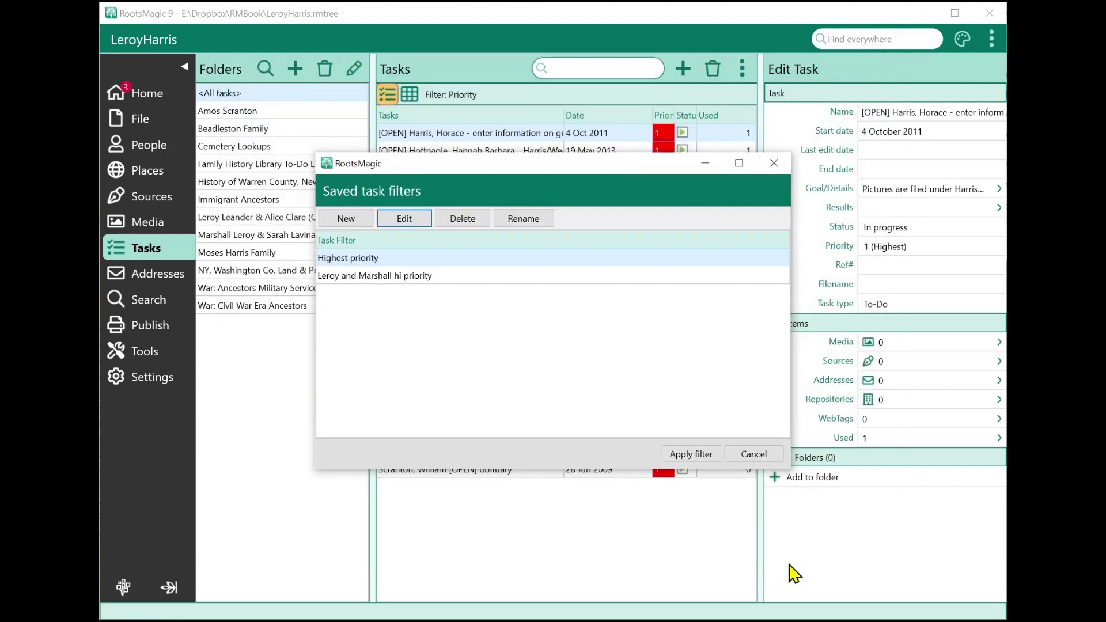
click(704, 455)
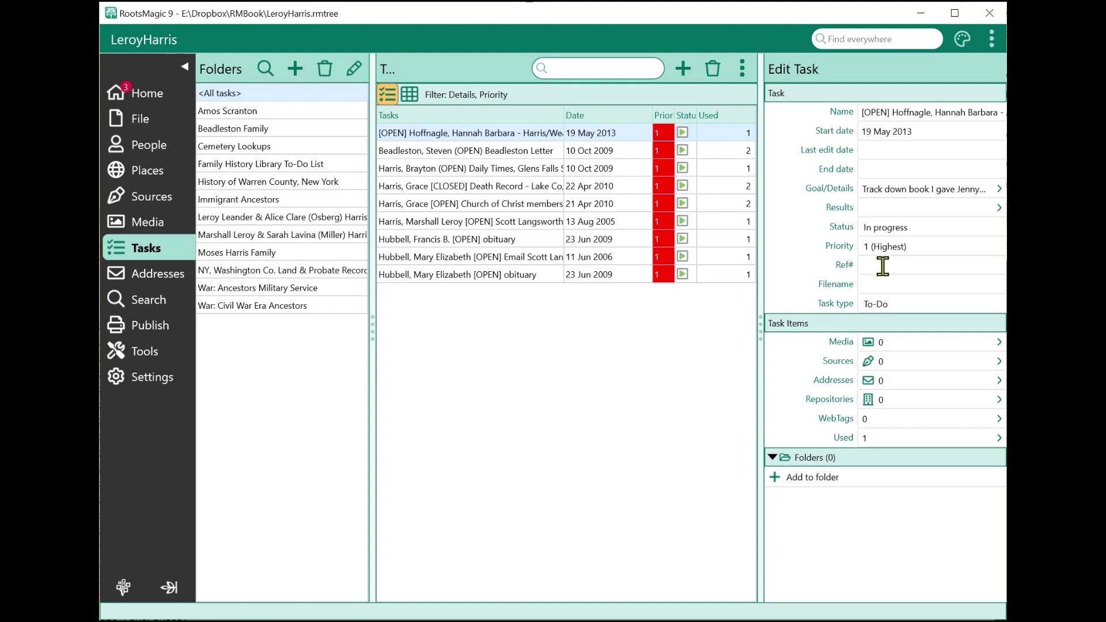
- Check the goal and details note of the Beadleston Letter task
click(605, 154)
click(902, 190)
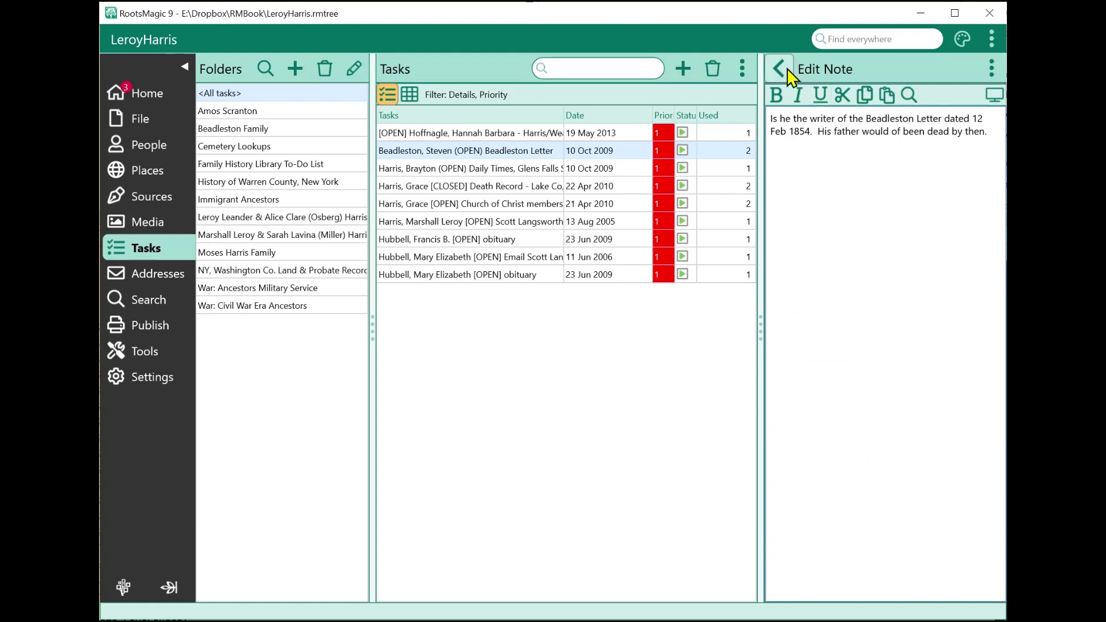
click(784, 68)
click(741, 74)
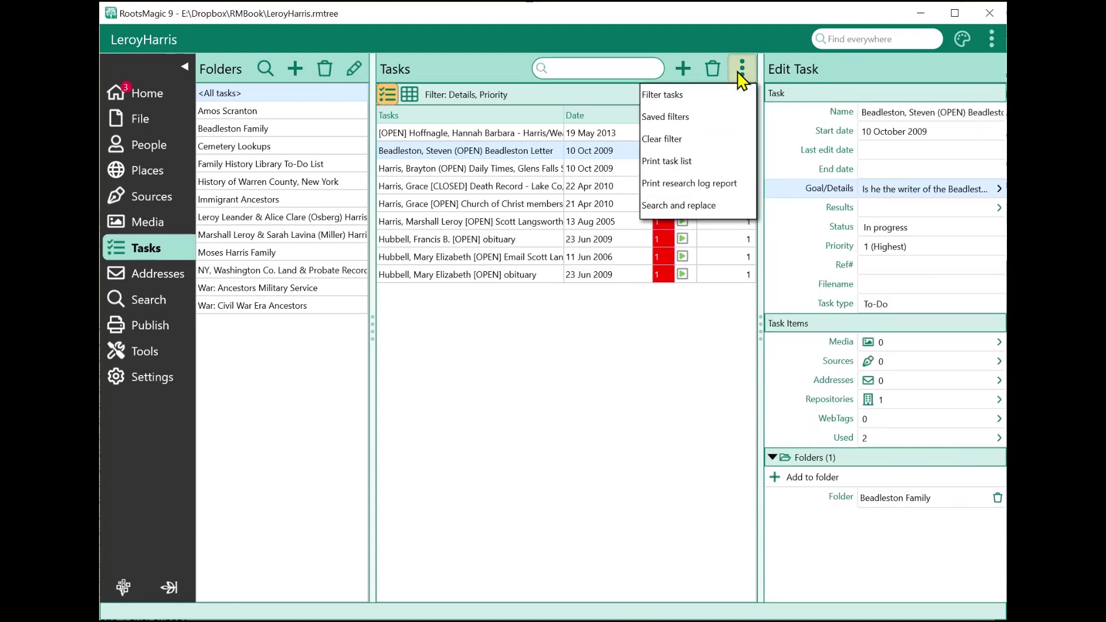
- Apply the saved 'Leroy and Marshall hi priority' filter to the task list
click(700, 117)
click(594, 276)
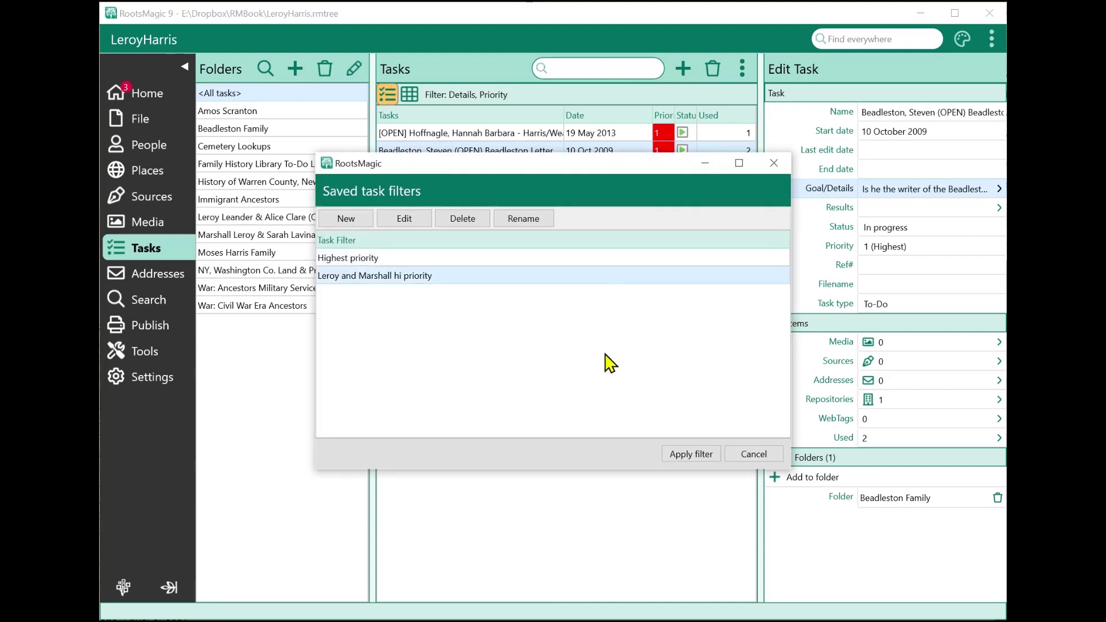
click(673, 458)
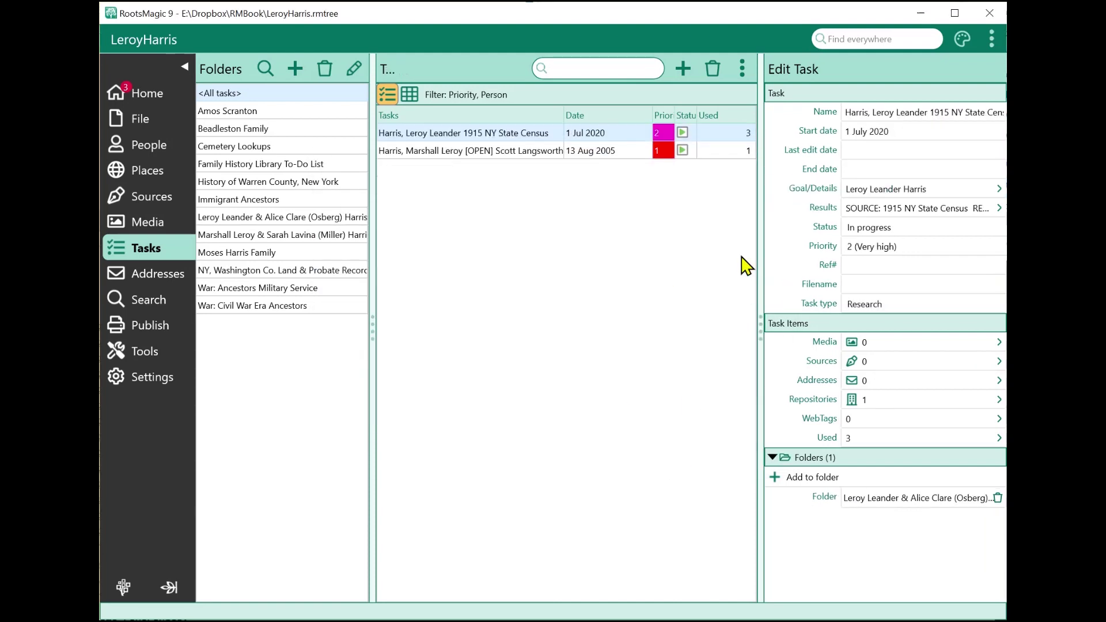
- Rename the 'Highest priority' saved filter to 'Highest priority with "the"'
click(742, 68)
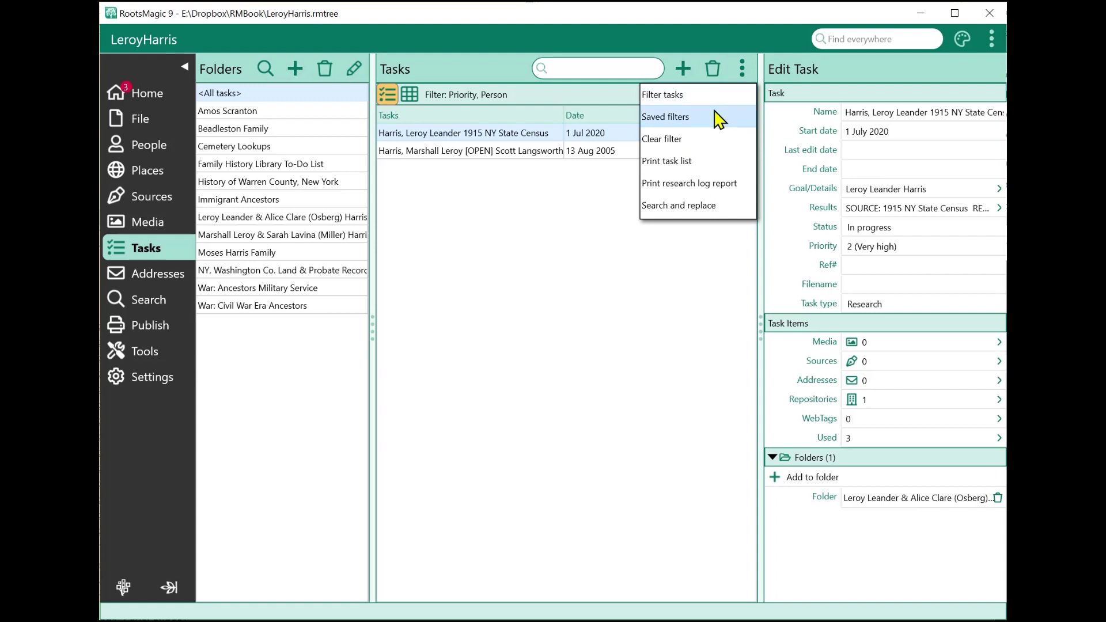
click(714, 112)
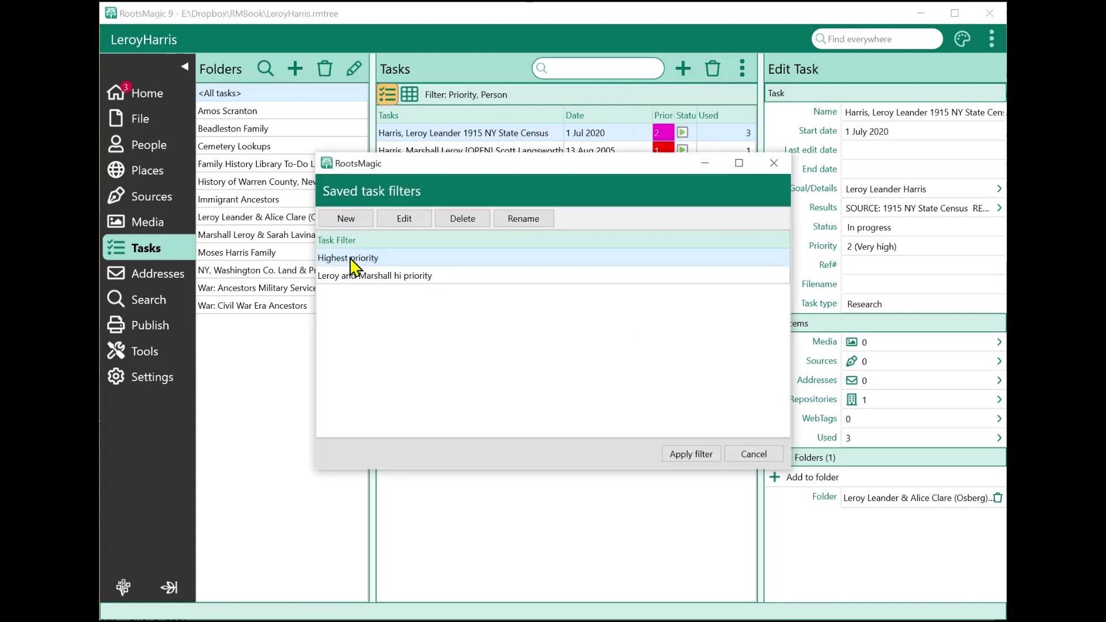
click(402, 221)
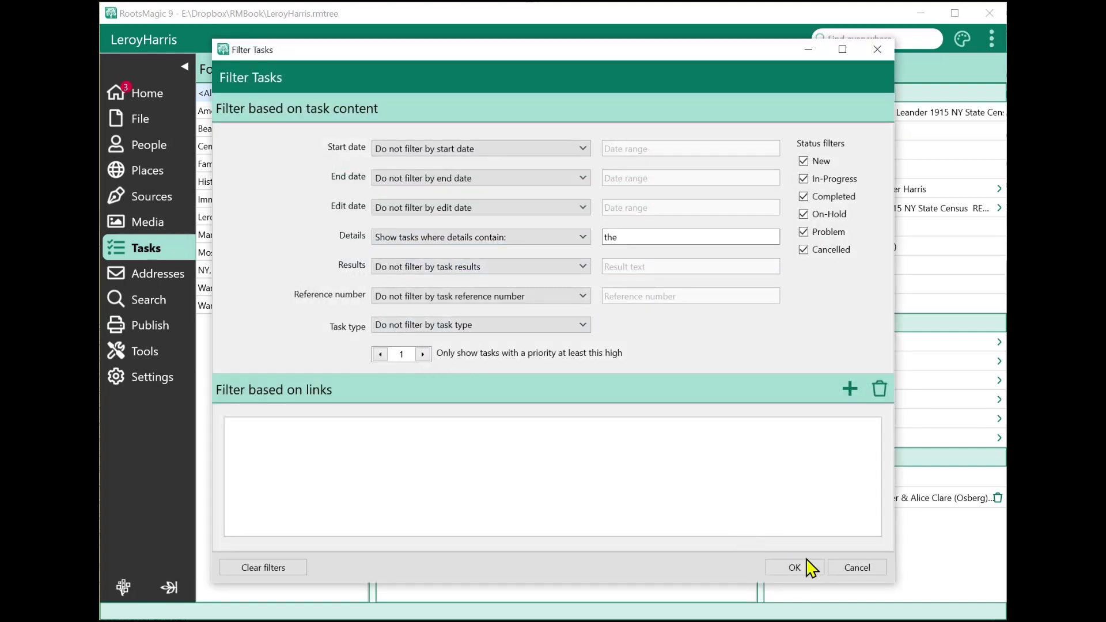
click(833, 563)
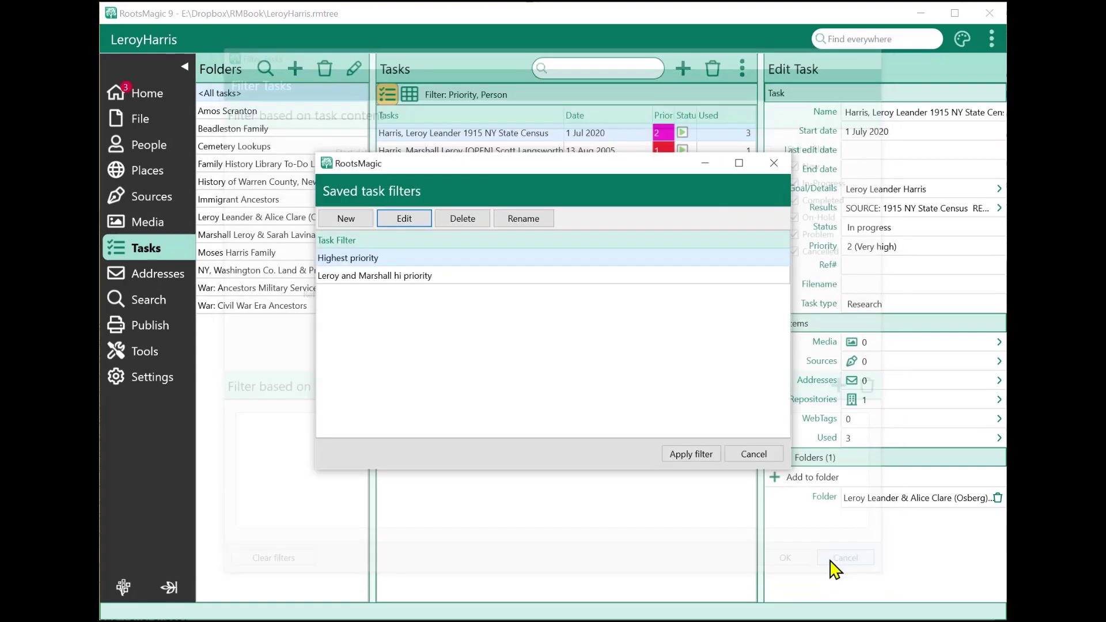
click(527, 221)
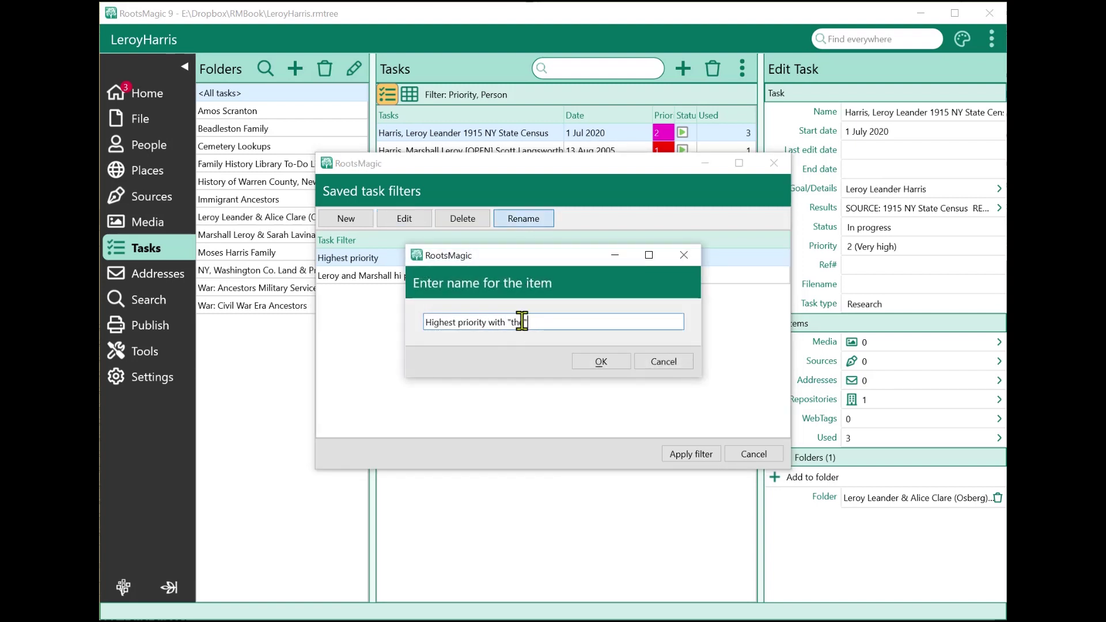
text(with "the)
click(602, 362)
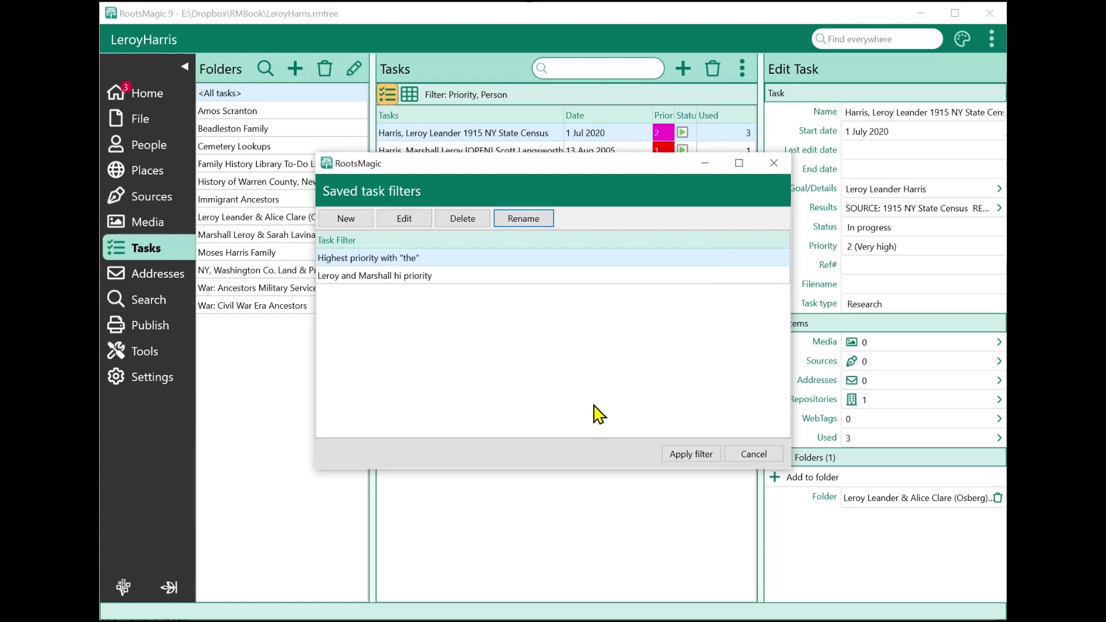
- Reapply the 'Highest priority with "the"' filter to the task list
click(403, 218)
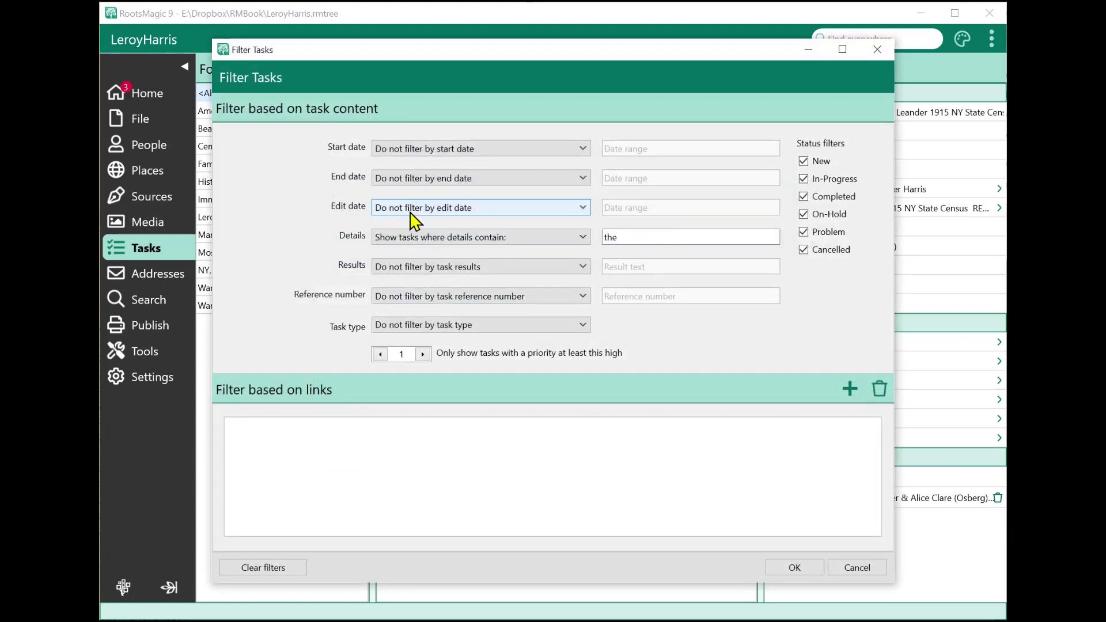
click(794, 568)
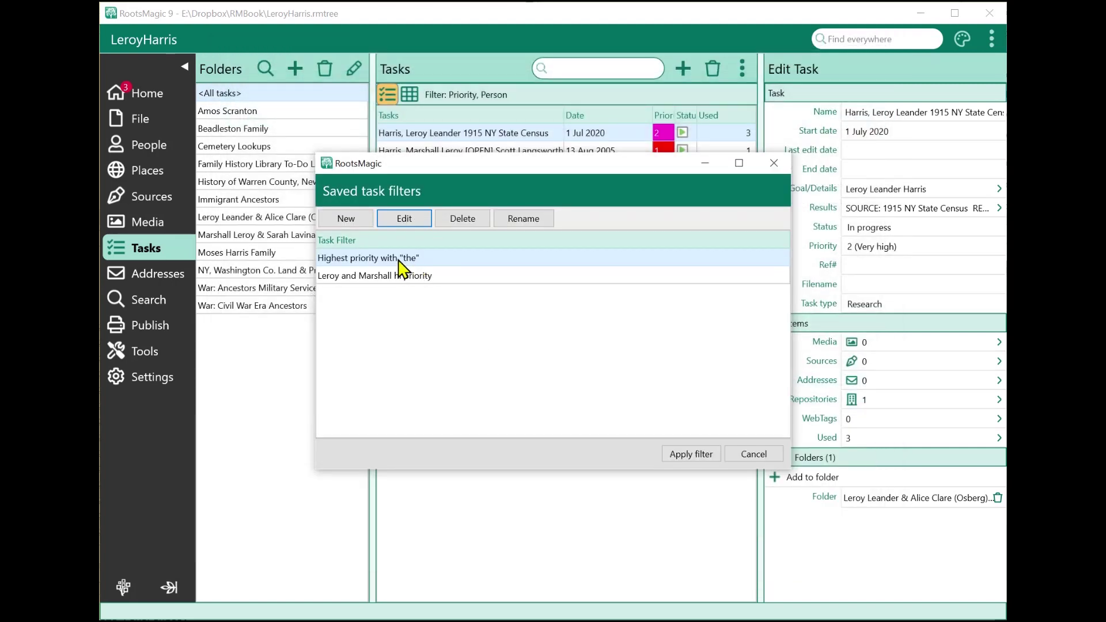
click(694, 454)
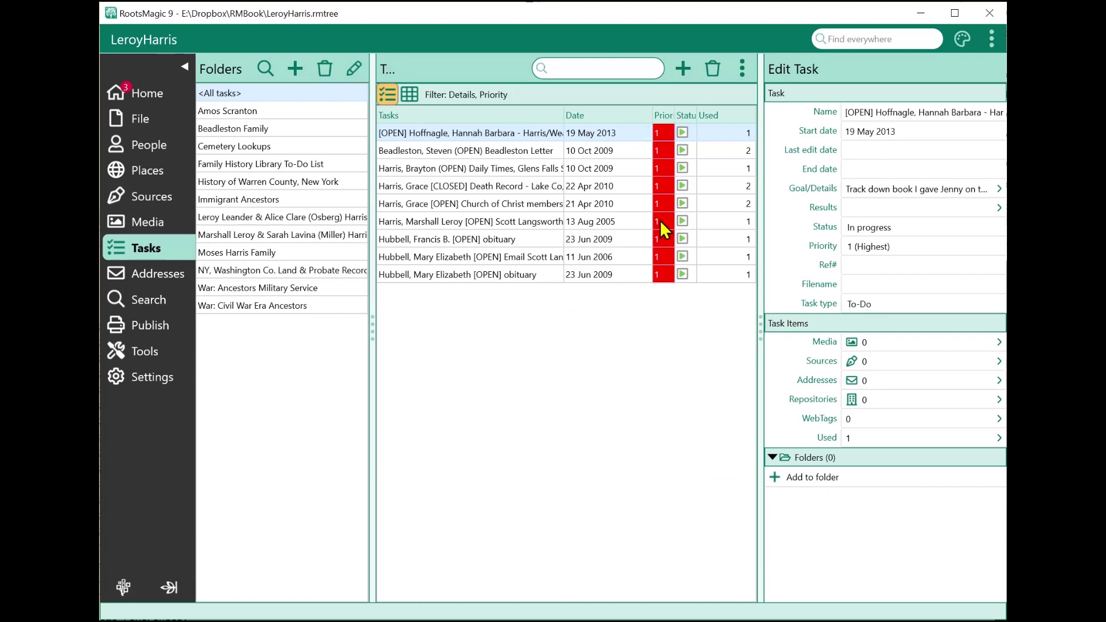
- Delete the 'Highest priority with "the"' saved filter, keeping only 'Leroy and Marshall hi priority'
click(742, 69)
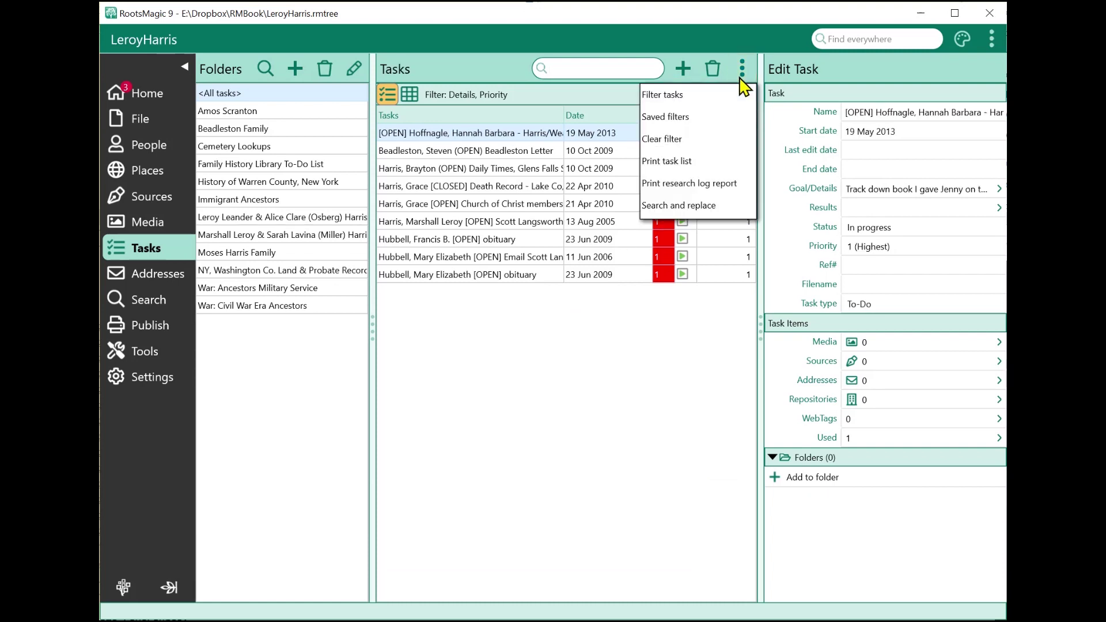
click(708, 121)
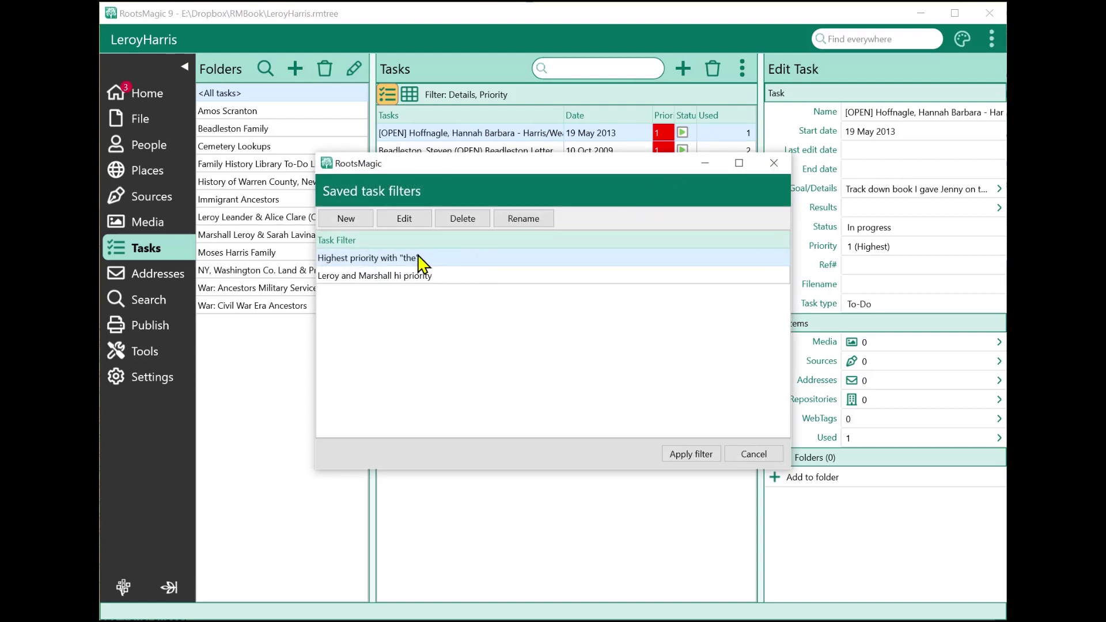
click(461, 222)
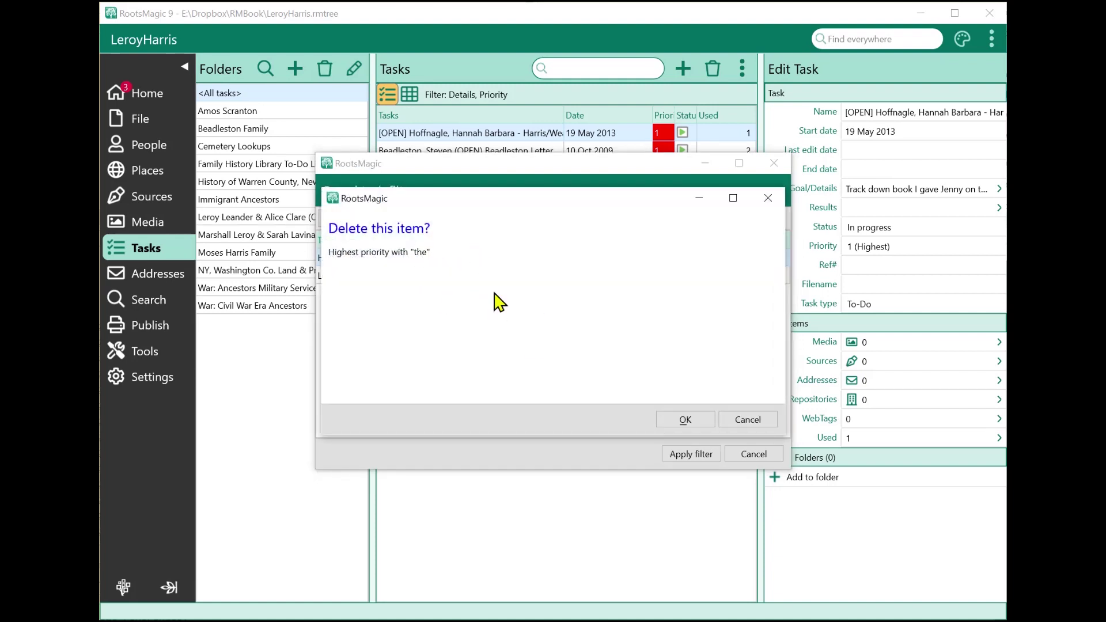
click(683, 419)
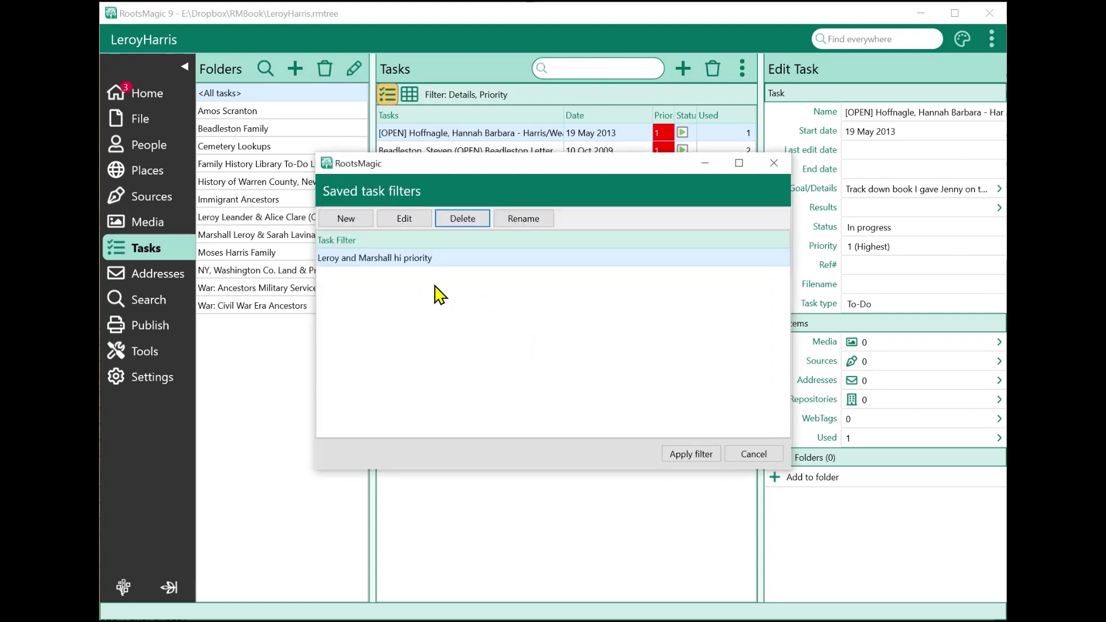